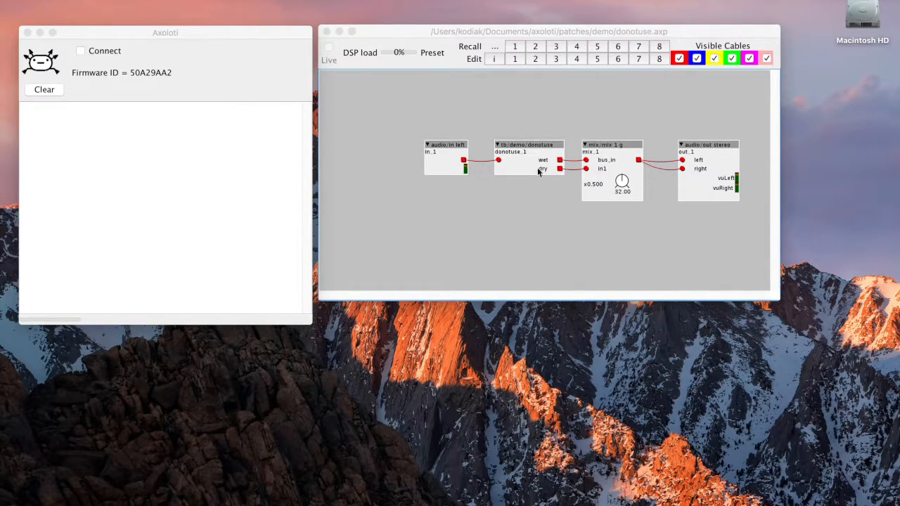
Bring the Axoloti main window forward and sync the object libraries
{"action": "mouse_move", "coordinate": [573, 505]}
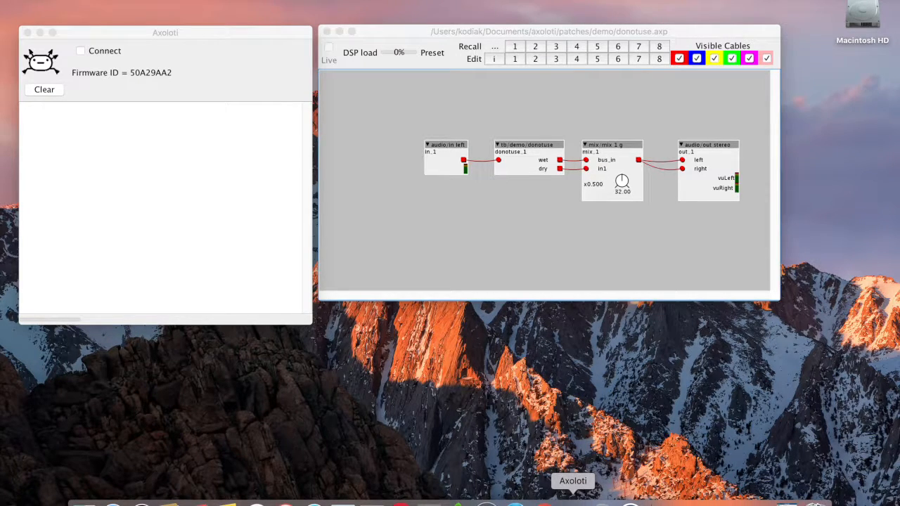
{"action": "left_click", "coordinate": [573, 505]}
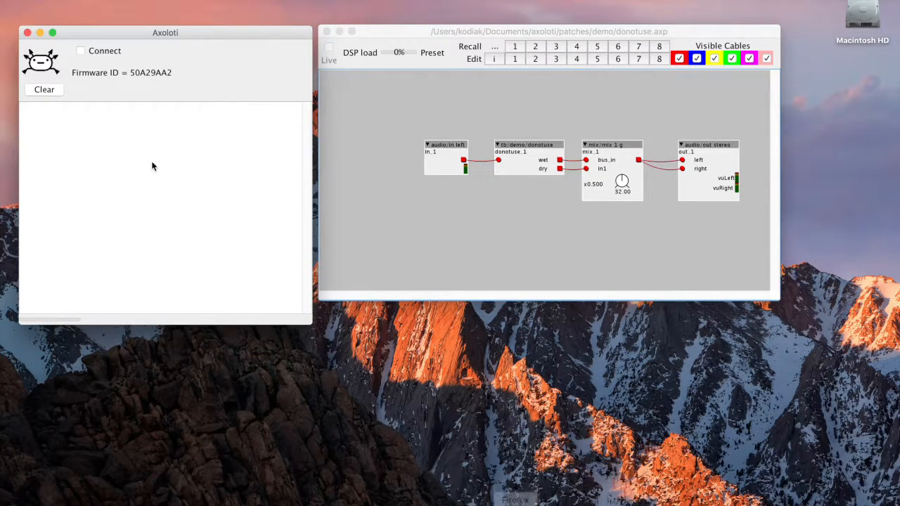
{"action": "left_click", "coordinate": [102, 3]}
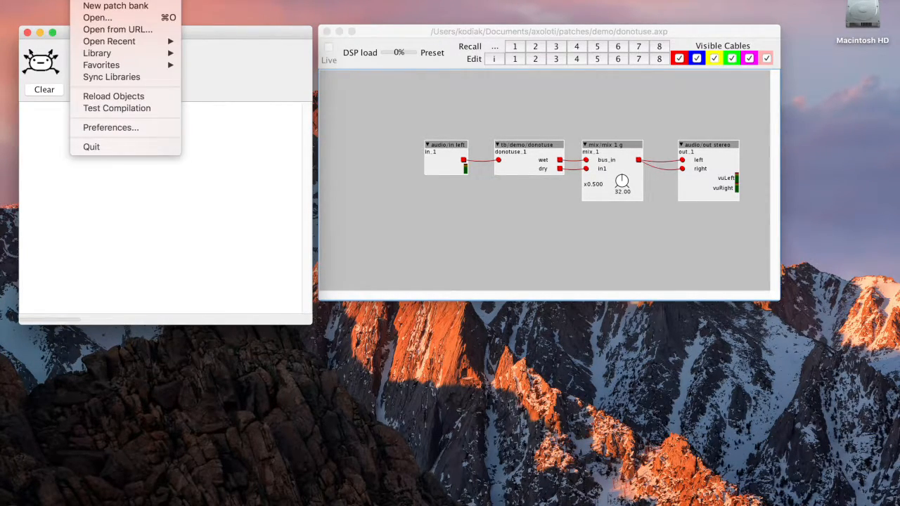
{"action": "left_click", "coordinate": [102, 82]}
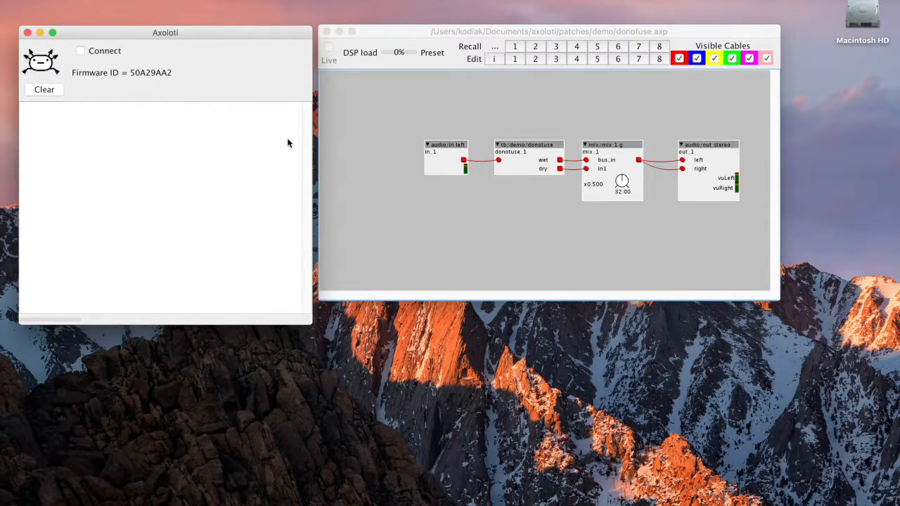
Close the donotuse.axp patch and reopen it from the recent files list
{"action": "left_click", "coordinate": [327, 32]}
{"action": "left_click", "coordinate": [664, 195]}
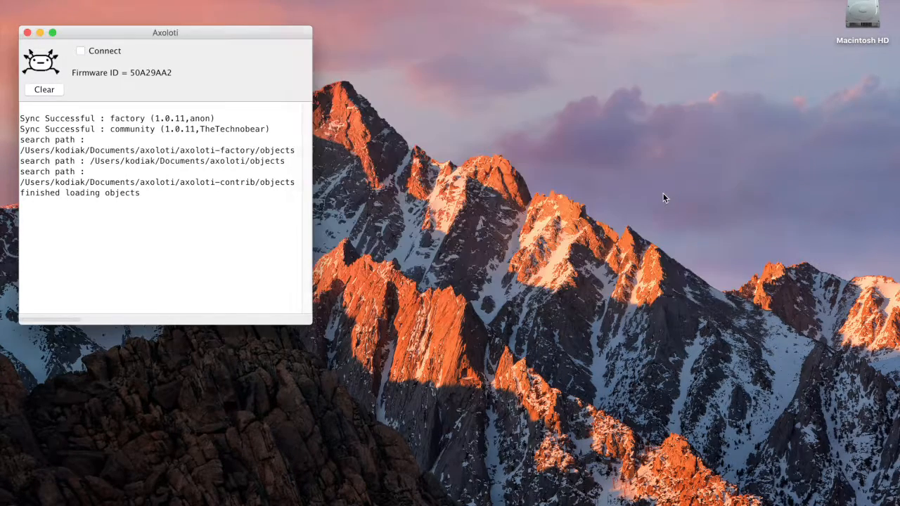
{"action": "left_click", "coordinate": [82, 0]}
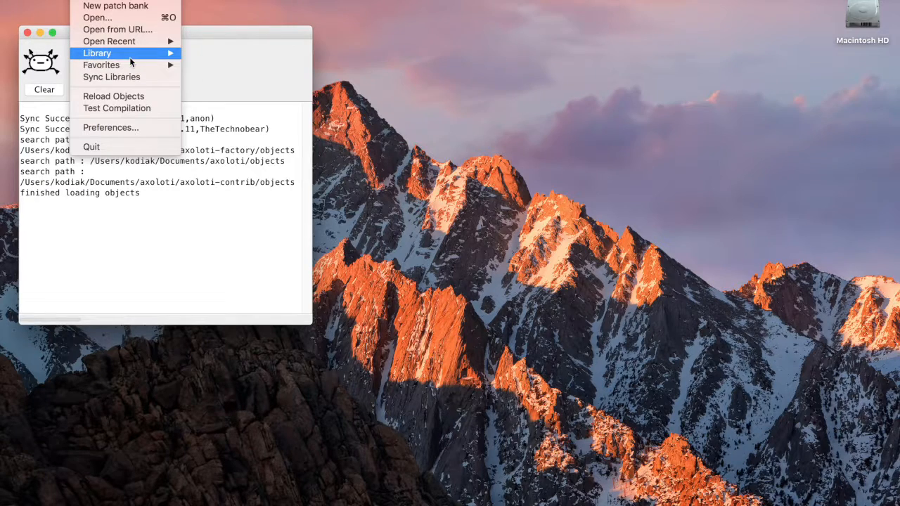
{"action": "left_click", "coordinate": [230, 41]}
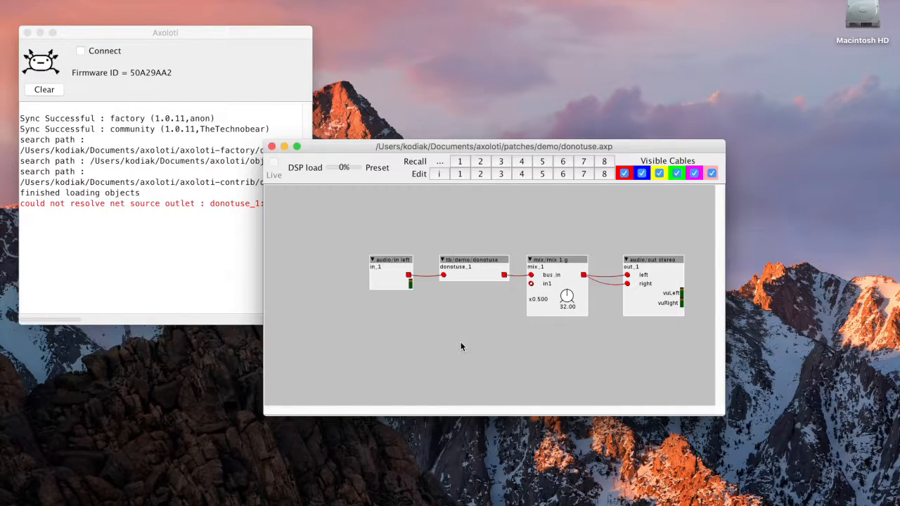
{"action": "left_click_drag", "start_coordinate": [338, 147], "coordinate": [388, 97]}
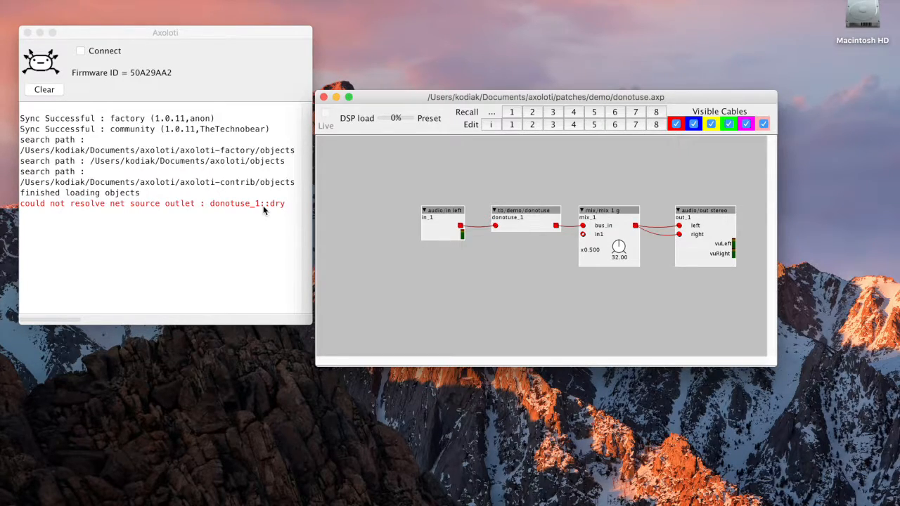
Show the SourceTree download page in the browser, then close the browser window
{"action": "mouse_move", "coordinate": [429, 505]}
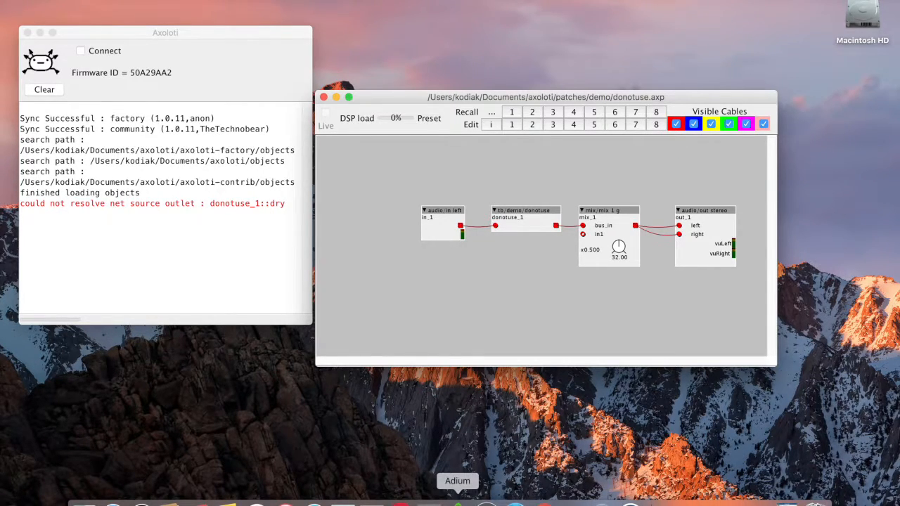
{"action": "left_click", "coordinate": [118, 502]}
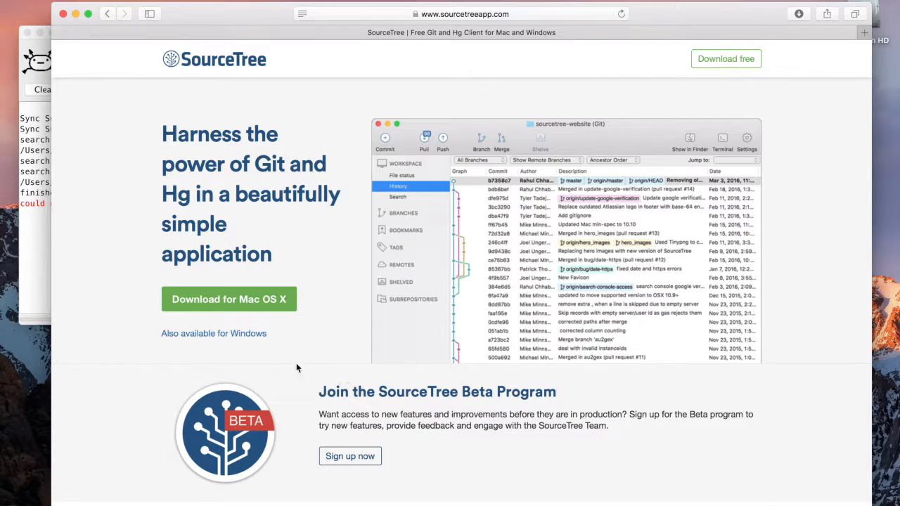
{"action": "left_click", "coordinate": [63, 13]}
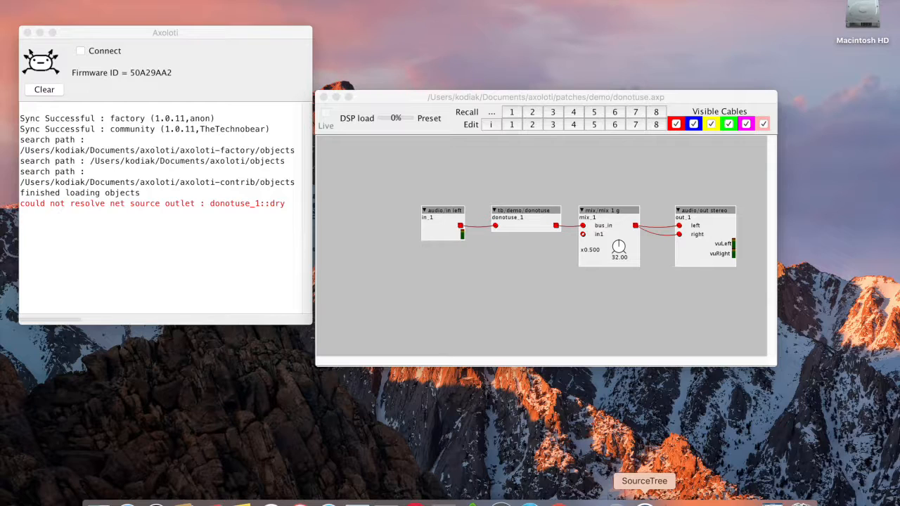
Launch SourceTree and arrange its window beside the patch window
{"action": "left_click", "coordinate": [645, 499]}
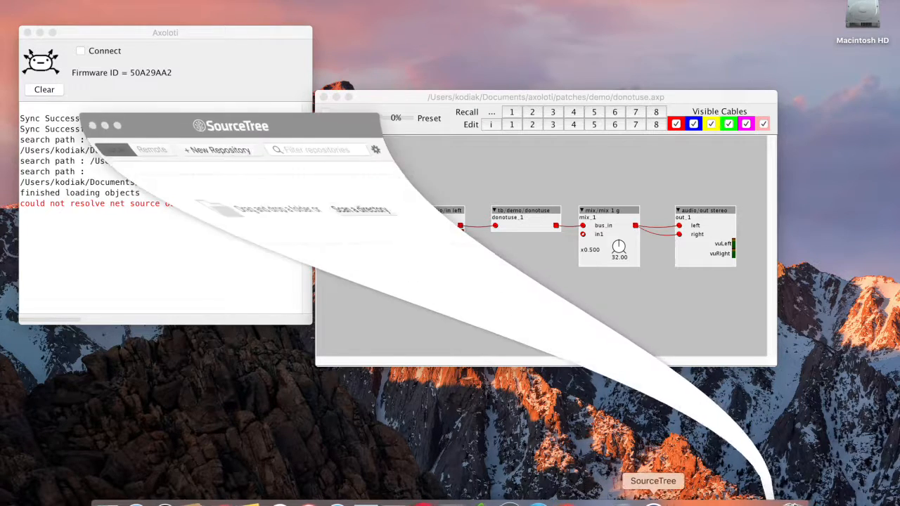
{"action": "left_click_drag", "start_coordinate": [241, 155], "coordinate": [197, 104]}
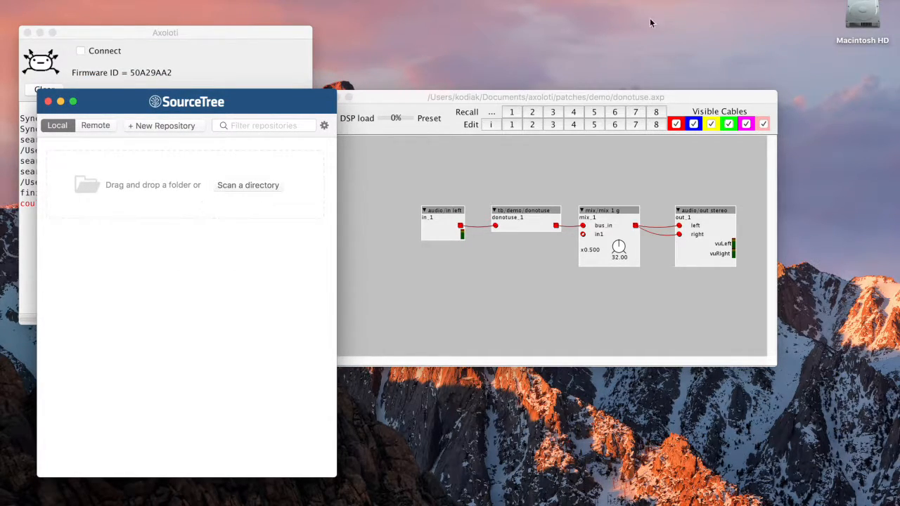
{"action": "left_click_drag", "start_coordinate": [724, 97], "coordinate": [772, 95]}
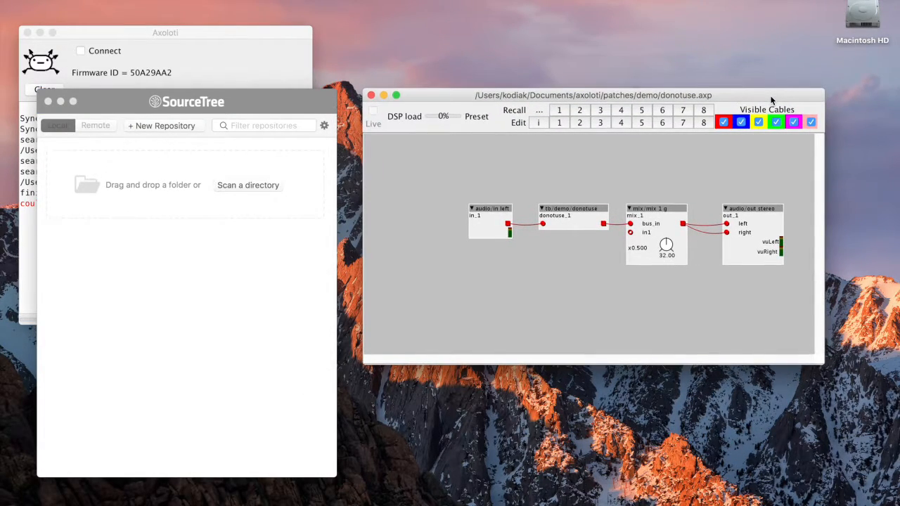
Add the Documents/axoloti/axoloti-contrib folder to SourceTree as a local repository, then close the Finder window
{"action": "double_click", "coordinate": [871, 17]}
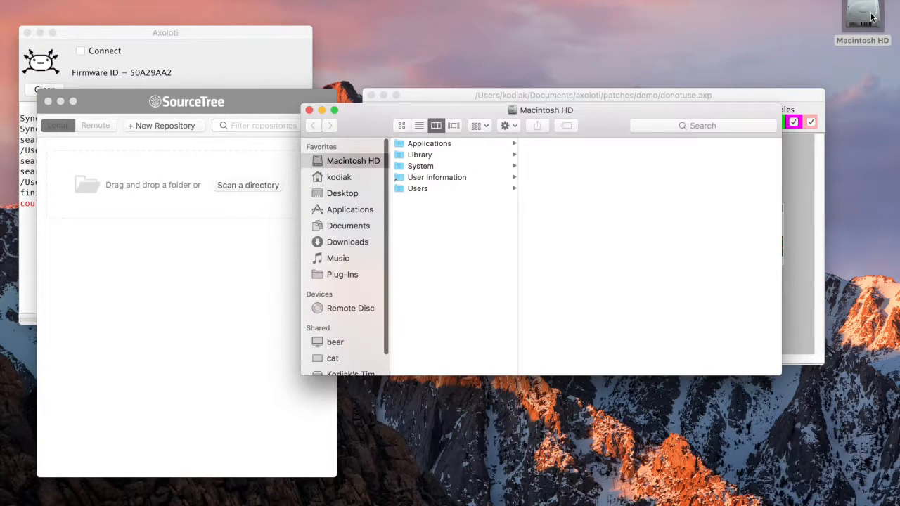
{"action": "left_click", "coordinate": [358, 225]}
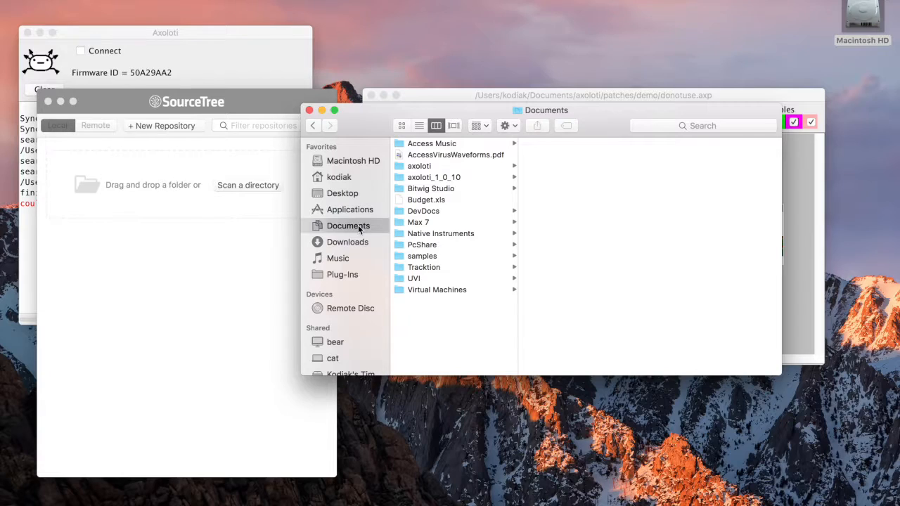
{"action": "left_click", "coordinate": [436, 170]}
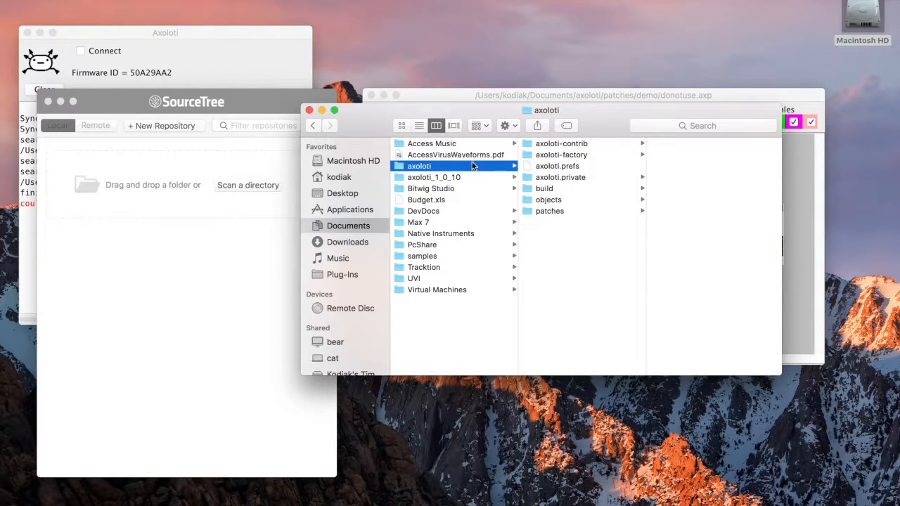
{"action": "left_click_drag", "start_coordinate": [375, 126], "coordinate": [403, 123]}
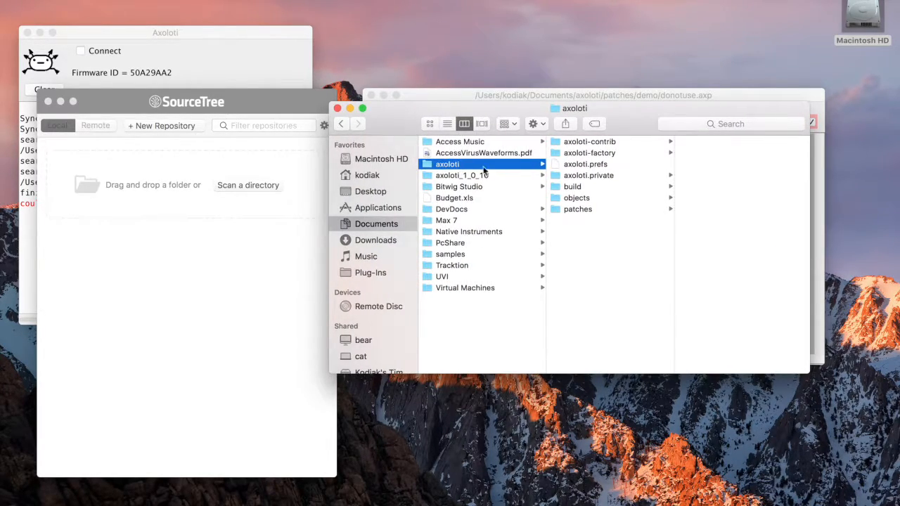
{"action": "left_click", "coordinate": [617, 140]}
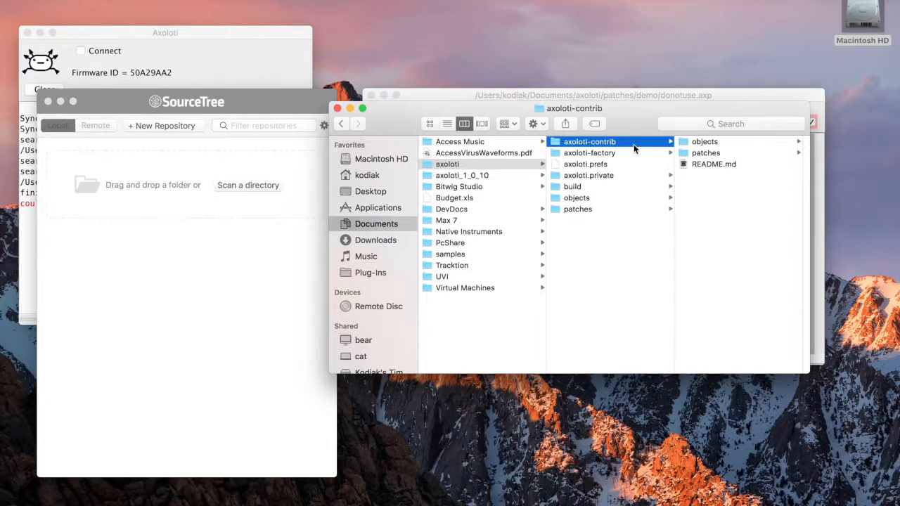
{"action": "left_click_drag", "start_coordinate": [635, 146], "coordinate": [184, 176]}
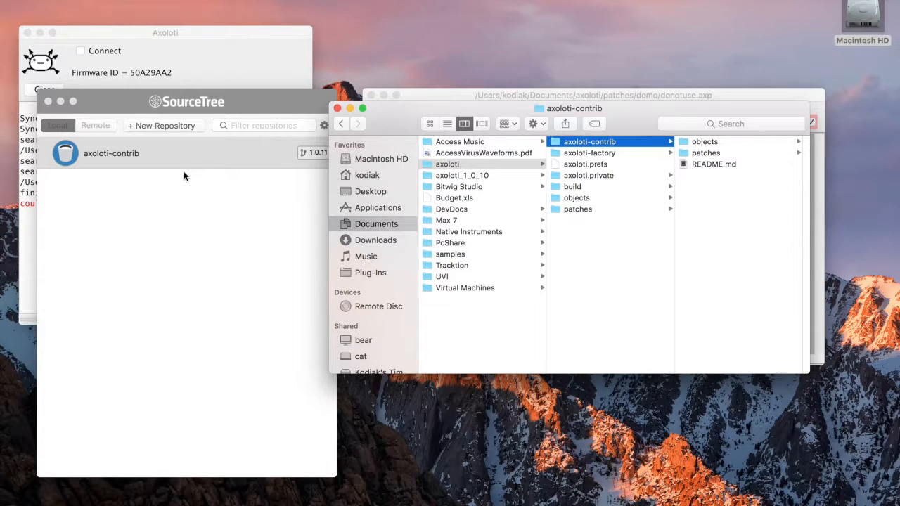
{"action": "left_click", "coordinate": [337, 109]}
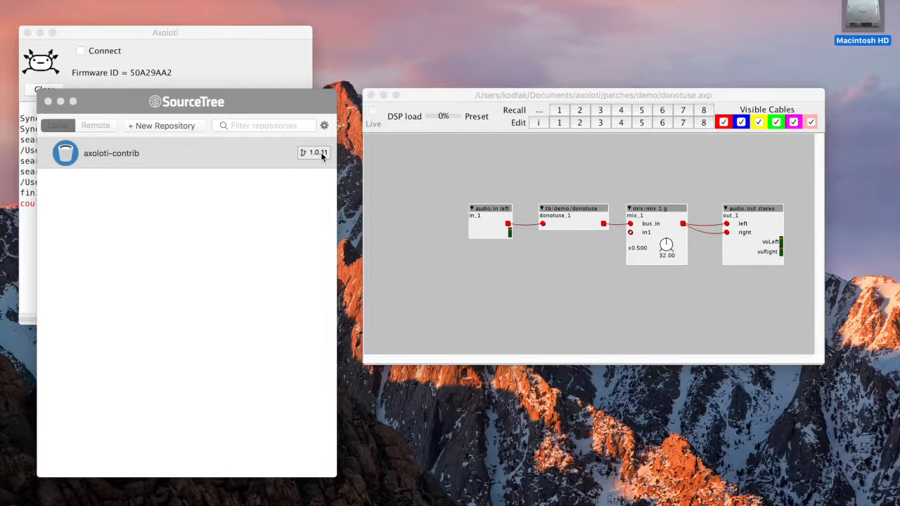
Open the axoloti-contrib repository history and compare the donotuse.axo changes in the two latest commits
{"action": "double_click", "coordinate": [166, 159]}
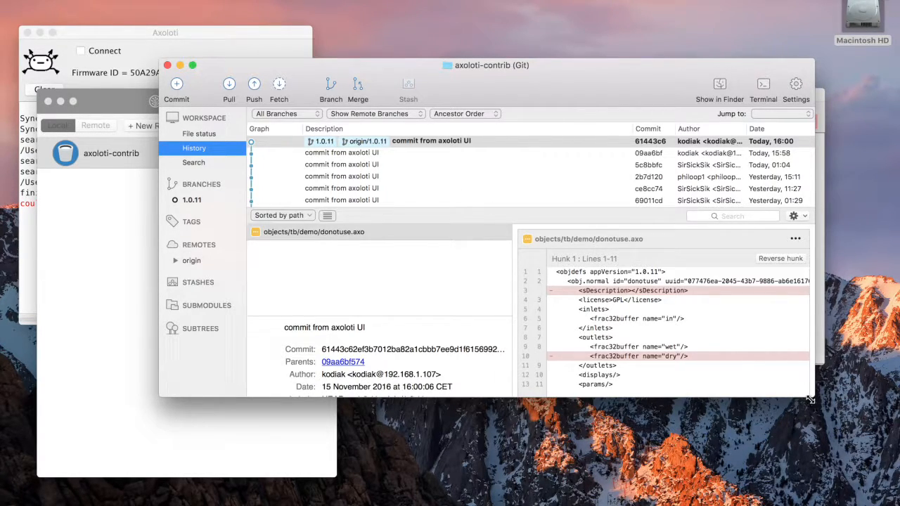
{"action": "left_click_drag", "start_coordinate": [810, 399], "coordinate": [828, 440]}
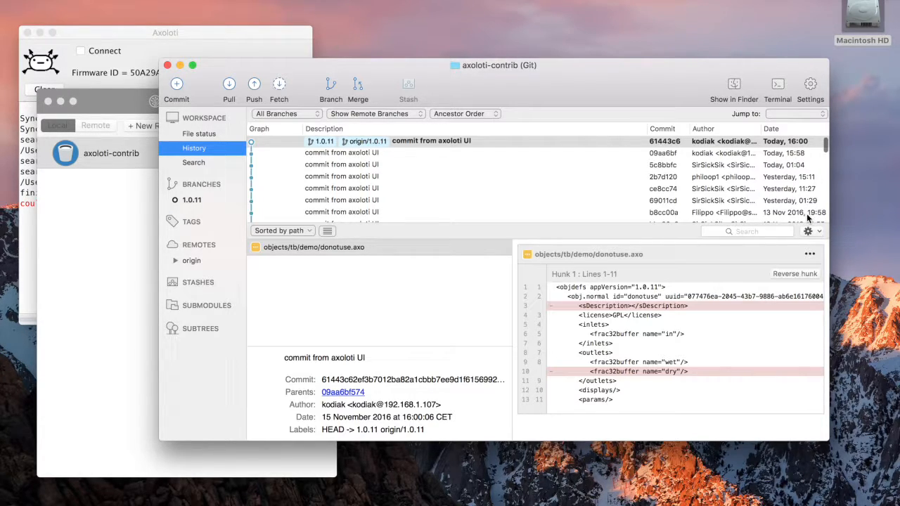
{"action": "scroll", "coordinate": [775, 198], "scroll_direction": "down", "scroll_amount": 10}
{"action": "scroll", "coordinate": [775, 198], "scroll_direction": "up", "scroll_amount": 10}
{"action": "left_click", "coordinate": [393, 153]}
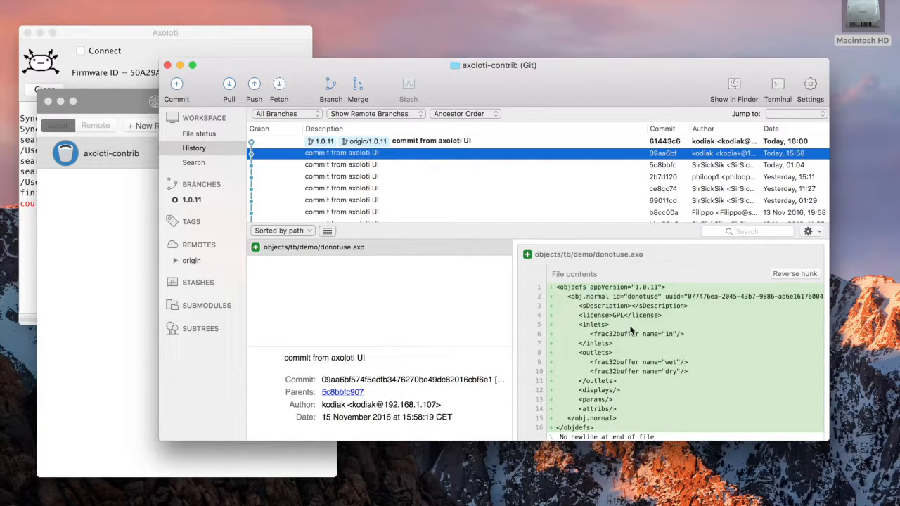
{"action": "scroll", "coordinate": [631, 329], "scroll_direction": "down", "scroll_amount": 2}
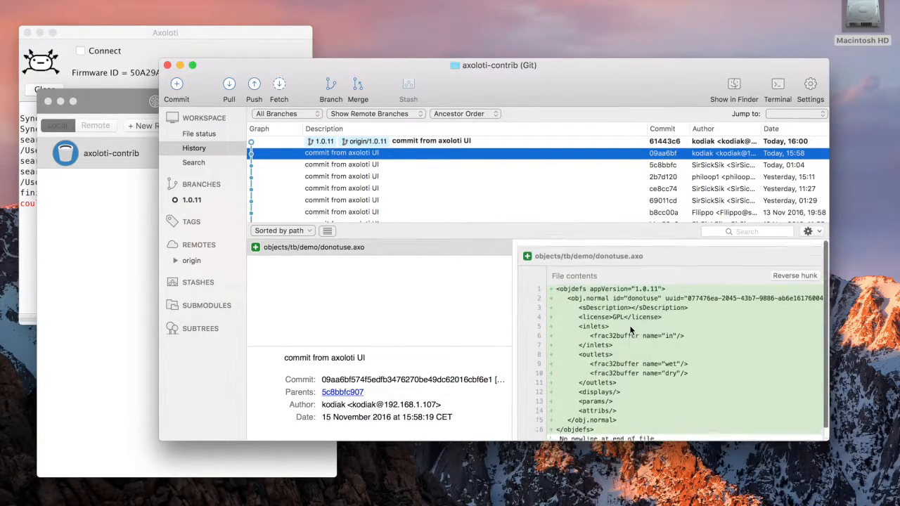
{"action": "left_click", "coordinate": [455, 141]}
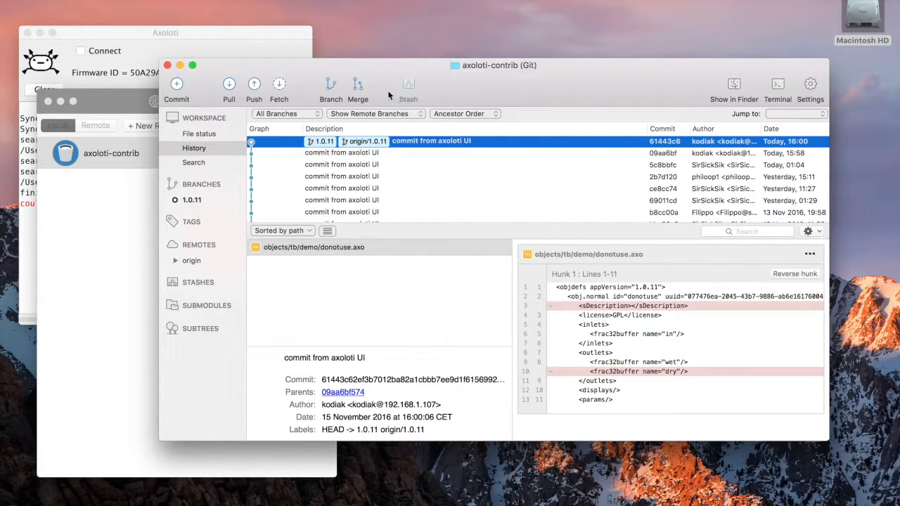
Check out the earlier commit 09aa6bf, accepting the detached HEAD warning
{"action": "mouse_move", "coordinate": [299, 67]}
{"action": "left_mouse_down"}
{"action": "mouse_move", "coordinate": [422, 49]}
{"action": "mouse_move", "coordinate": [303, 83]}
{"action": "left_mouse_up"}
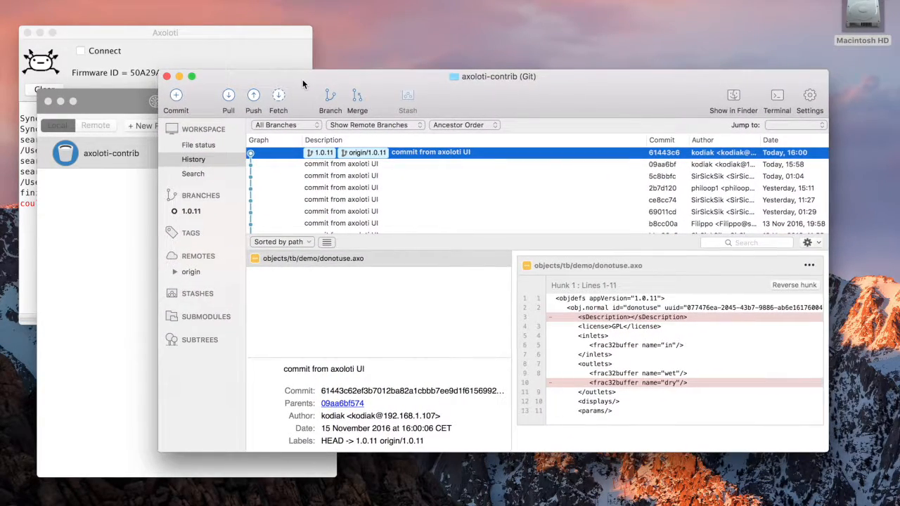
{"action": "left_click", "coordinate": [383, 167]}
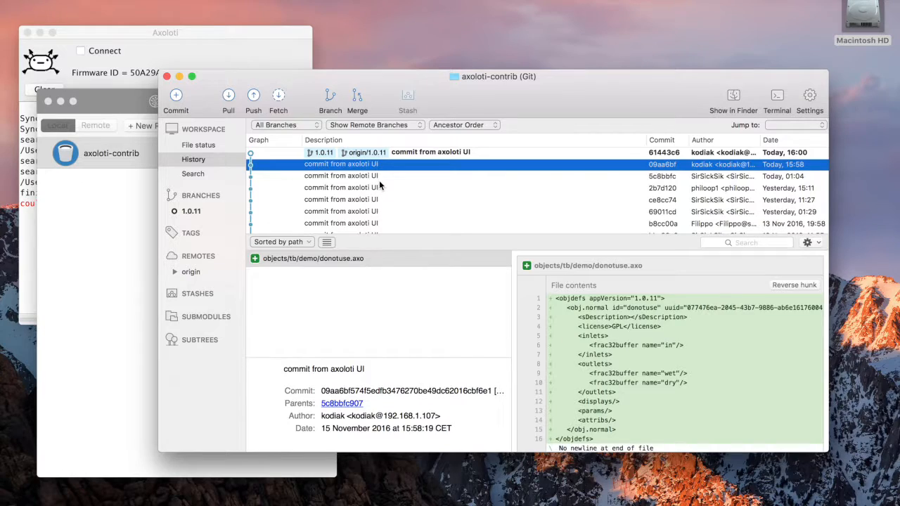
{"action": "left_click", "coordinate": [379, 178]}
{"action": "left_click", "coordinate": [379, 164]}
{"action": "double_click", "coordinate": [469, 165]}
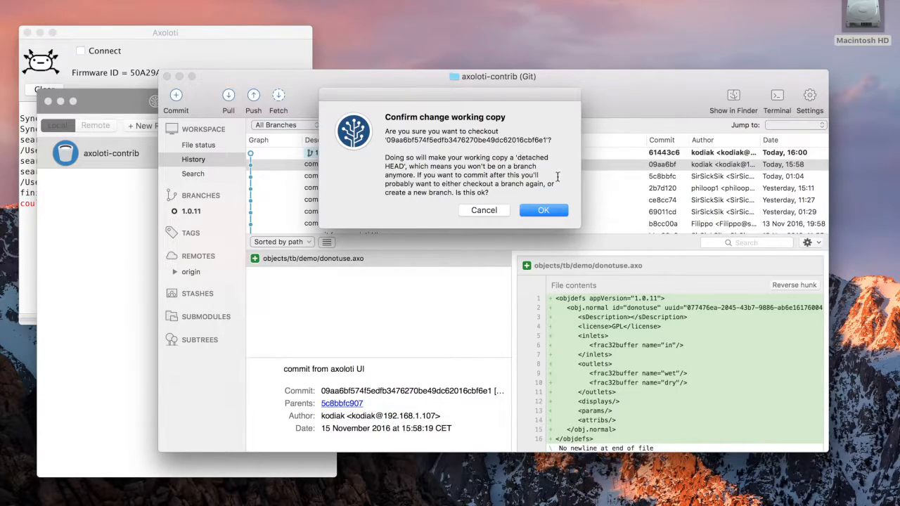
{"action": "left_click", "coordinate": [552, 211]}
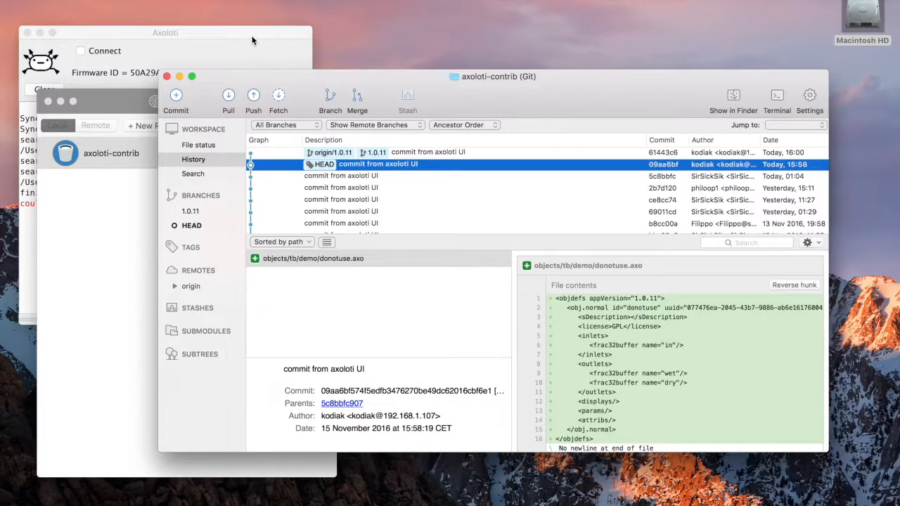
Move the SourceTree window aside and close the donotuse patch window
{"action": "left_click_drag", "start_coordinate": [244, 75], "coordinate": [435, 320]}
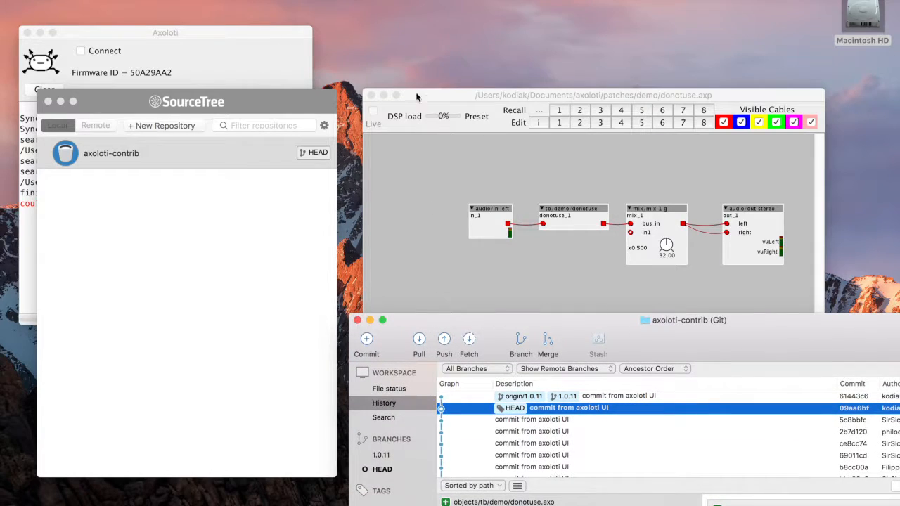
{"action": "left_click_drag", "start_coordinate": [417, 97], "coordinate": [419, 50]}
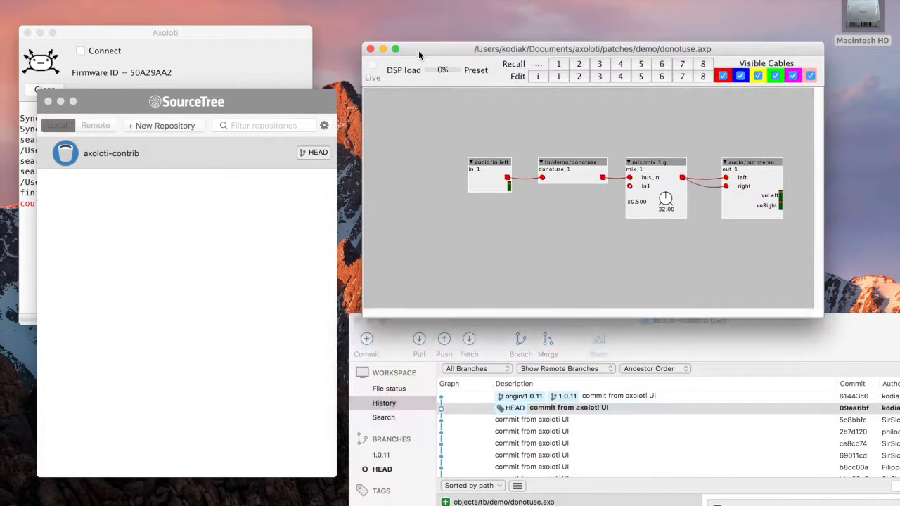
{"action": "left_click", "coordinate": [371, 49]}
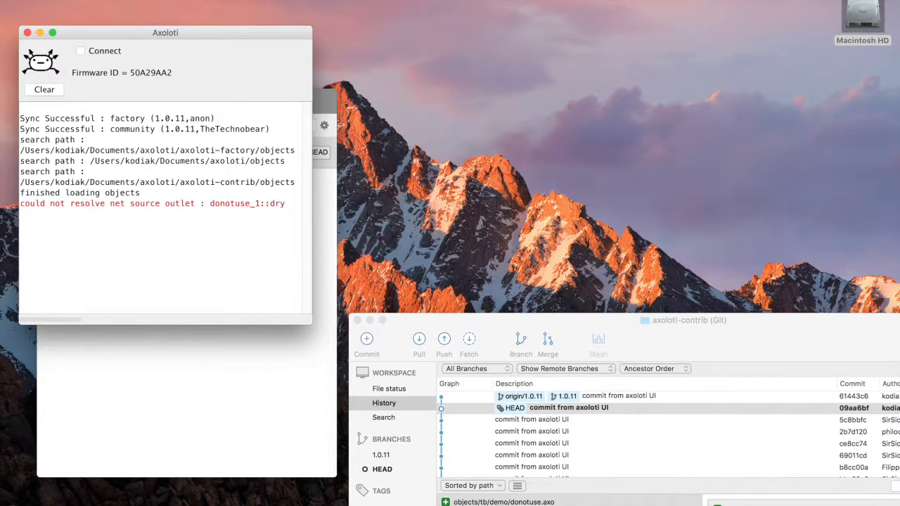
Reopen donotuse.axp from the recent files to check it, then close it again
{"action": "left_click", "coordinate": [83, 0]}
{"action": "mouse_move", "coordinate": [110, 58]}
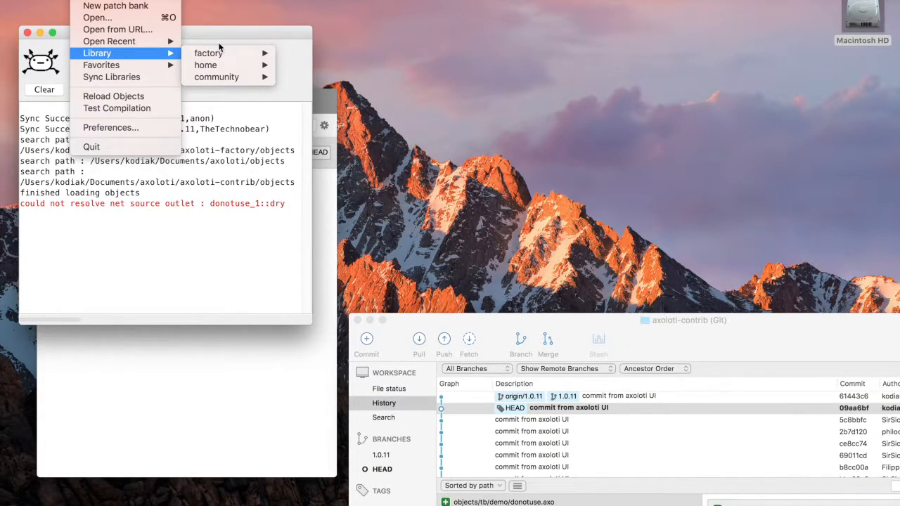
{"action": "mouse_move", "coordinate": [154, 45]}
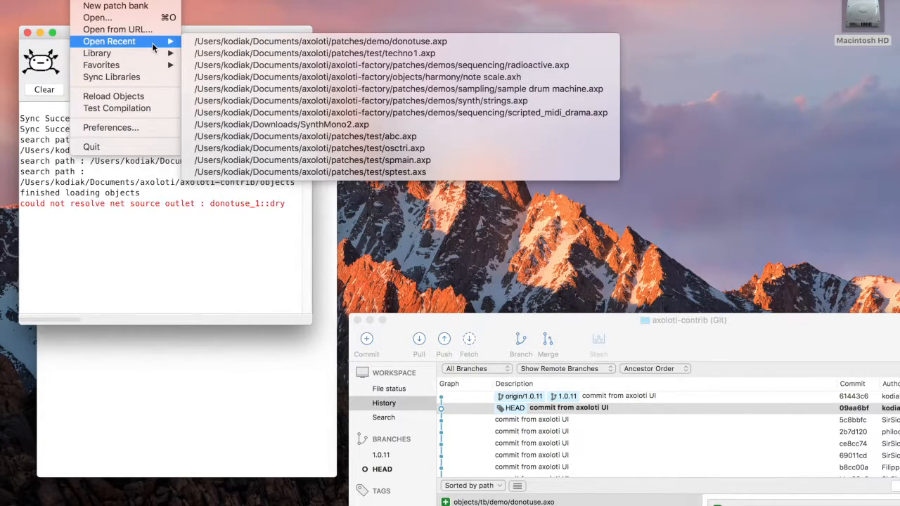
{"action": "left_click", "coordinate": [247, 41]}
{"action": "left_click_drag", "start_coordinate": [391, 151], "coordinate": [403, 66]}
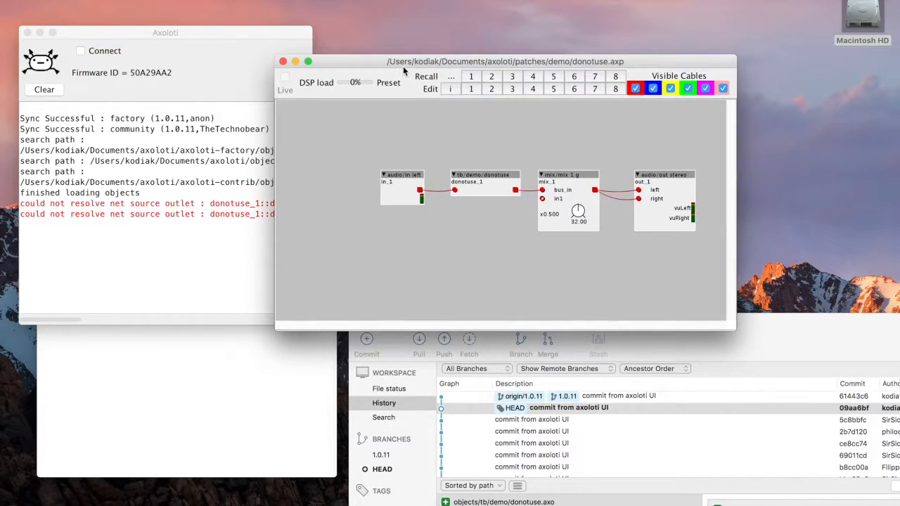
{"action": "left_click", "coordinate": [283, 61]}
Reload the objects and reopen donotuse.axp from the recent files
{"action": "left_click", "coordinate": [88, 0]}
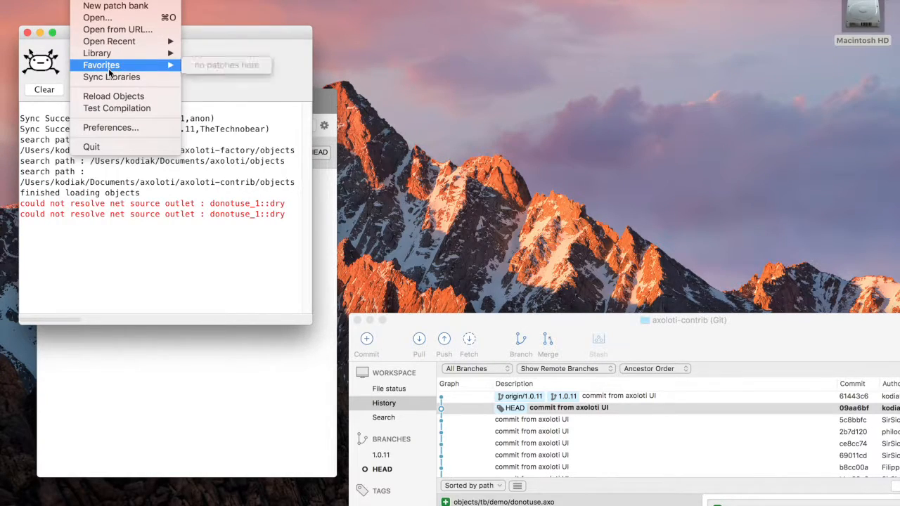
{"action": "left_click", "coordinate": [119, 98]}
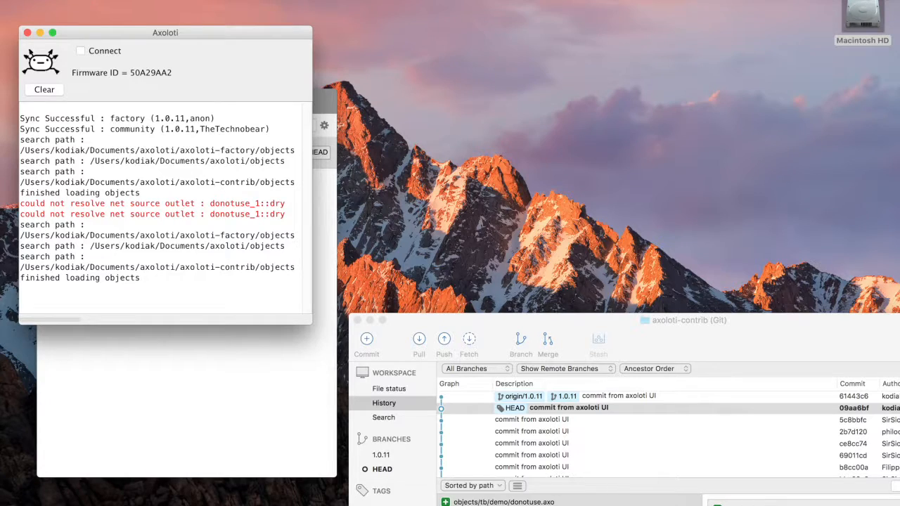
{"action": "left_click", "coordinate": [85, 0]}
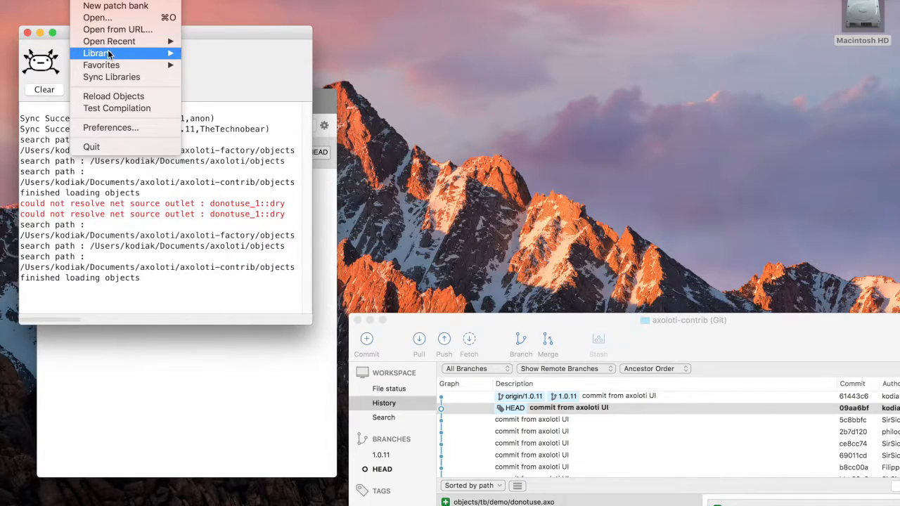
{"action": "mouse_move", "coordinate": [109, 41]}
{"action": "left_click", "coordinate": [345, 42]}
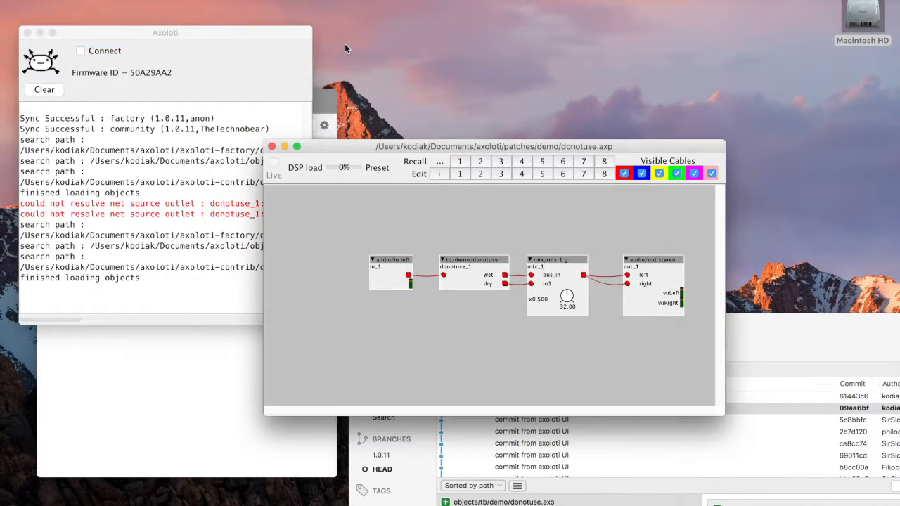
{"action": "left_click_drag", "start_coordinate": [441, 151], "coordinate": [492, 50]}
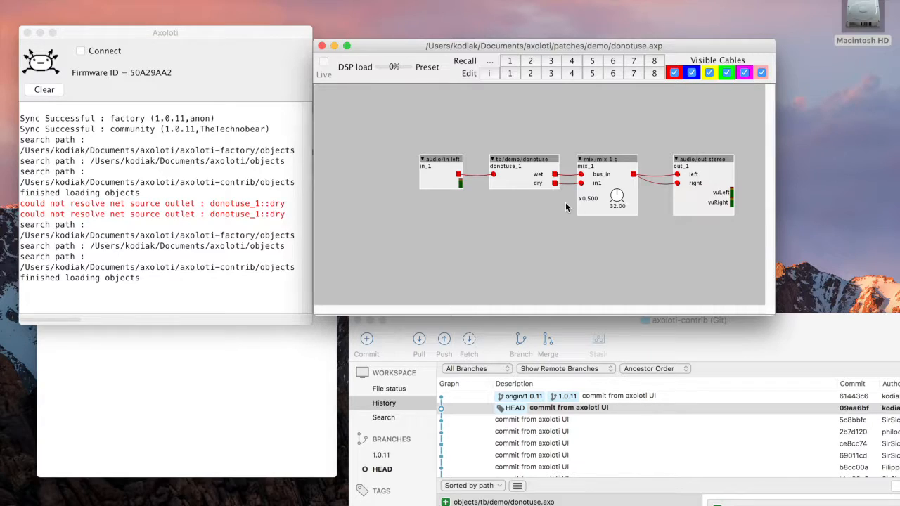
Duplicate the donotuse object and place the copy below the original
{"action": "left_click", "coordinate": [493, 160]}
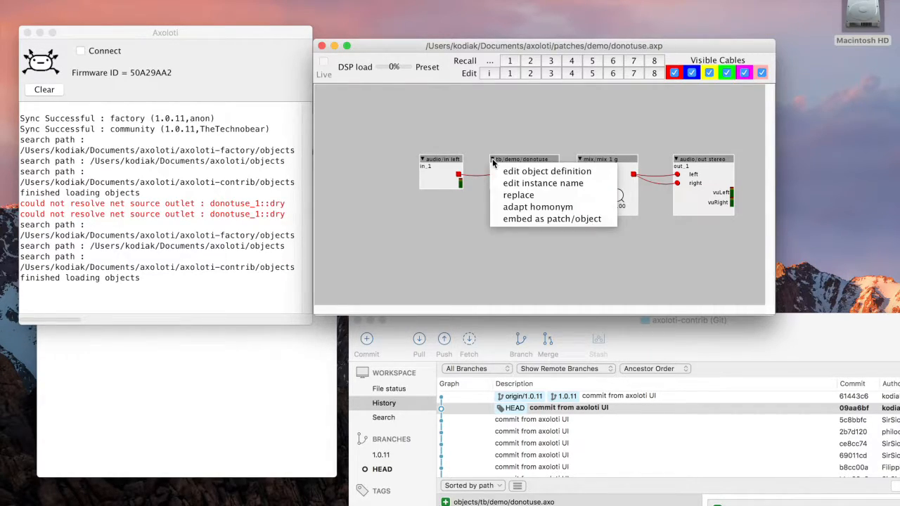
{"action": "left_click", "coordinate": [520, 223]}
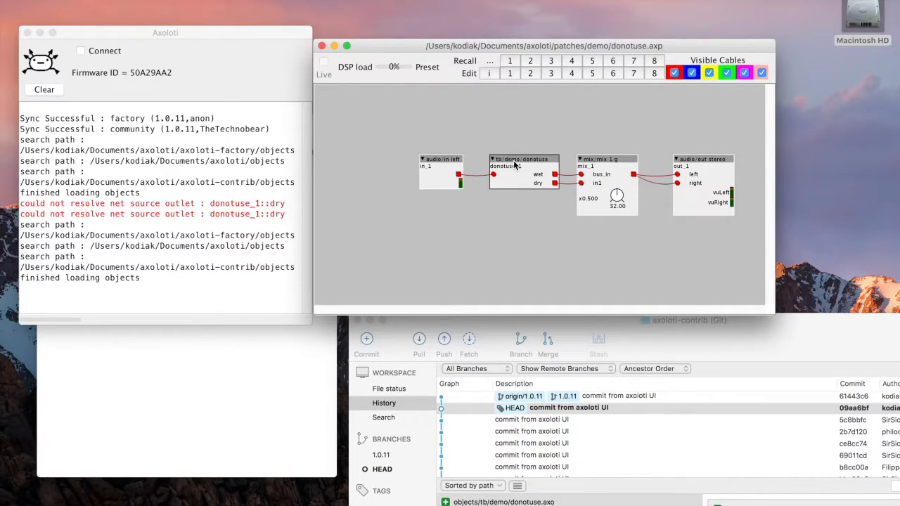
{"action": "key", "text": "super+v"}
{"action": "left_click_drag", "start_coordinate": [532, 165], "coordinate": [481, 217]}
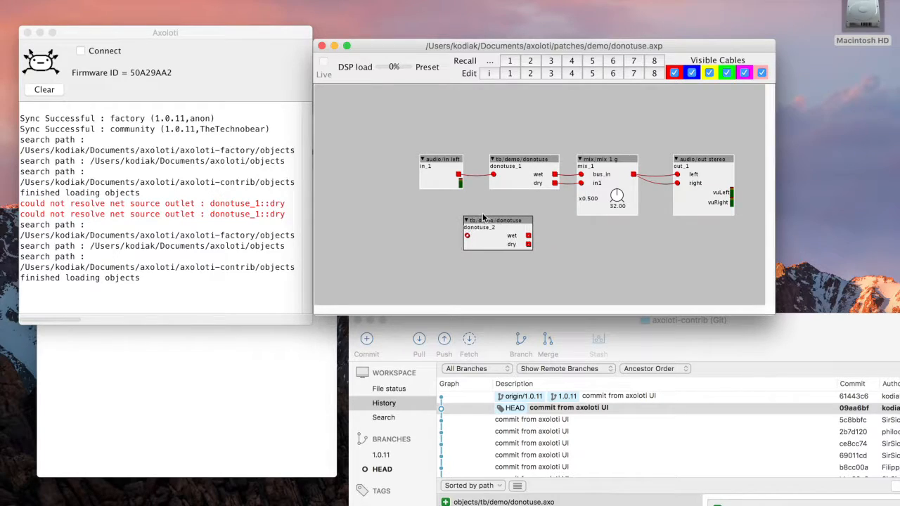
Embed the copied donotuse_2 object as a patch/object and nudge it slightly right
{"action": "left_click", "coordinate": [592, 237]}
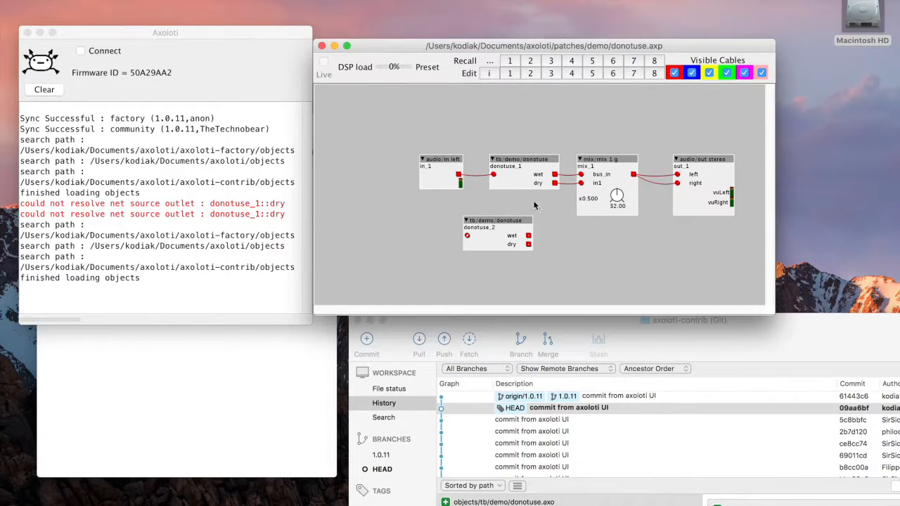
{"action": "left_click", "coordinate": [466, 220]}
{"action": "left_click", "coordinate": [492, 281]}
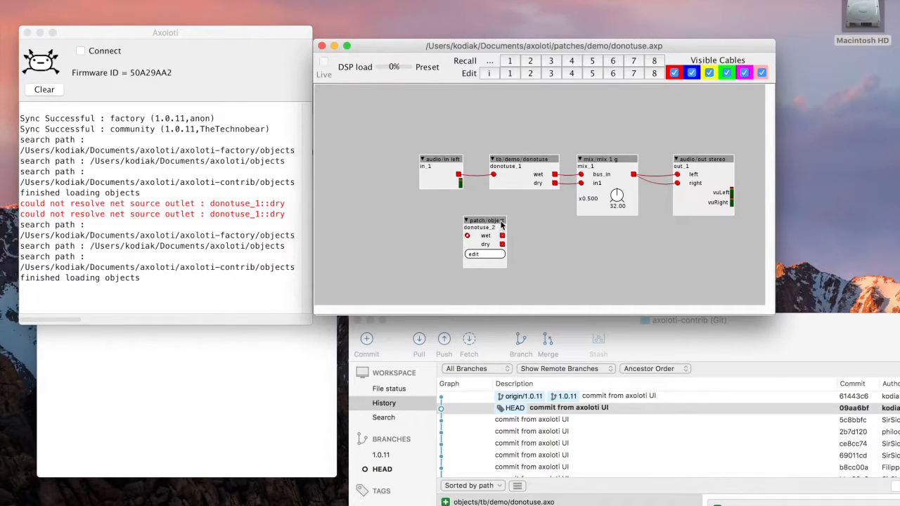
{"action": "mouse_move", "coordinate": [497, 223]}
{"action": "left_mouse_down"}
{"action": "mouse_move", "coordinate": [525, 223]}
{"action": "mouse_move", "coordinate": [514, 224]}
{"action": "left_mouse_up"}
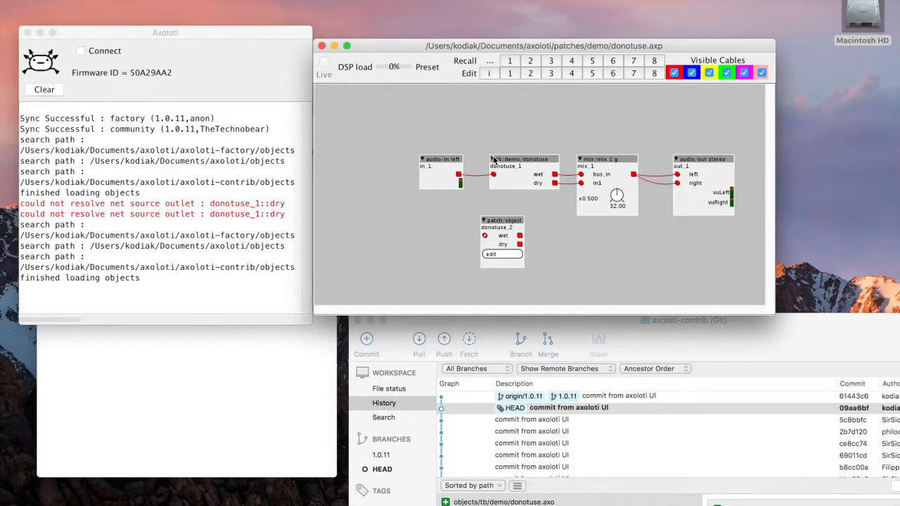
Open the object definition of donotuse_1 for editing and move its editor window into view
{"action": "left_click", "coordinate": [493, 159]}
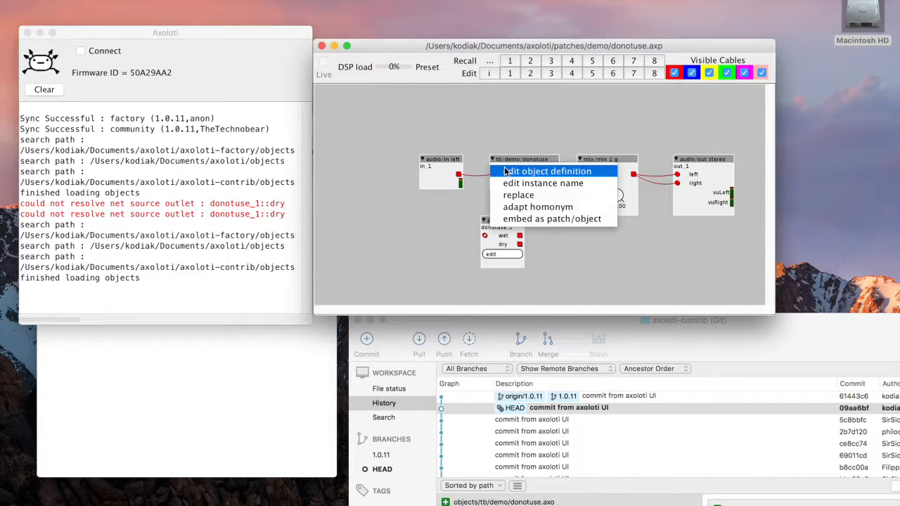
{"action": "left_click", "coordinate": [505, 171]}
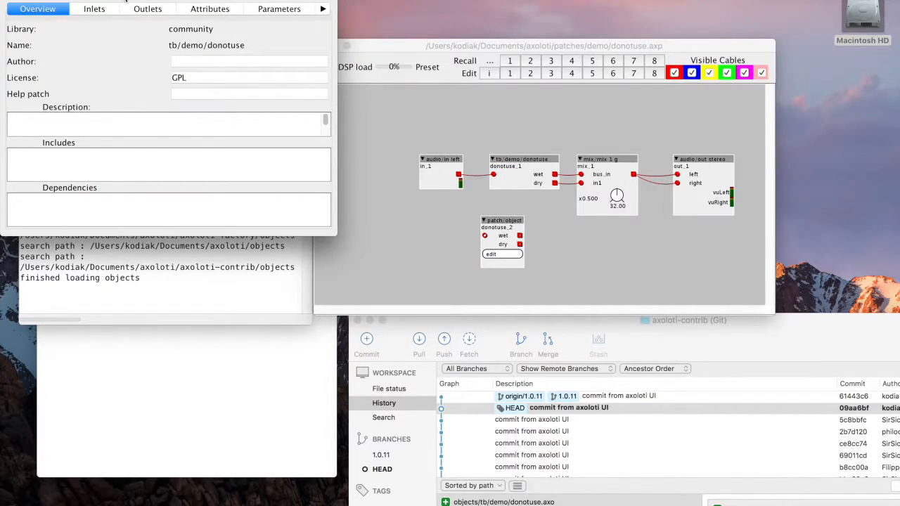
{"action": "left_click_drag", "start_coordinate": [123, 1], "coordinate": [230, 109]}
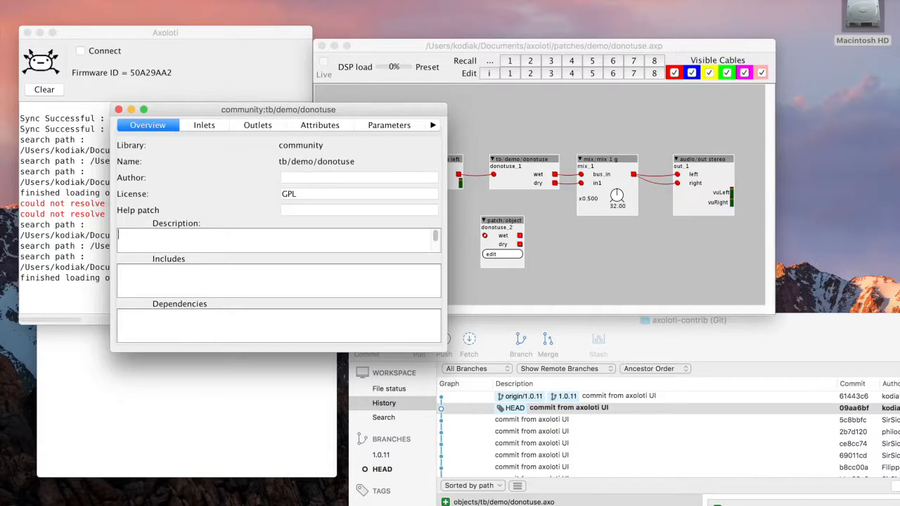
Save the object definition as a copy in the home library named tb/donotuse
{"action": "left_click", "coordinate": [80, 0]}
{"action": "left_click", "coordinate": [105, 119]}
{"action": "left_click", "coordinate": [107, 22]}
{"action": "left_click", "coordinate": [70, 9]}
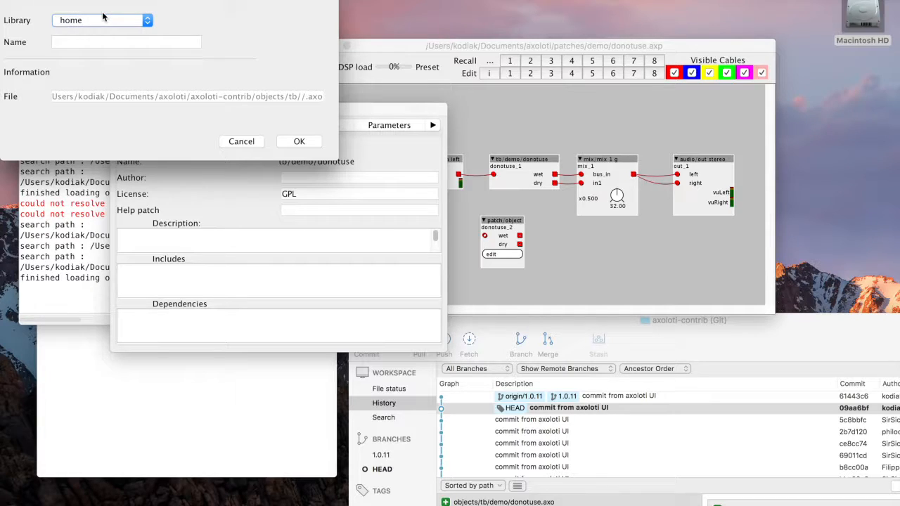
{"action": "left_click", "coordinate": [99, 42]}
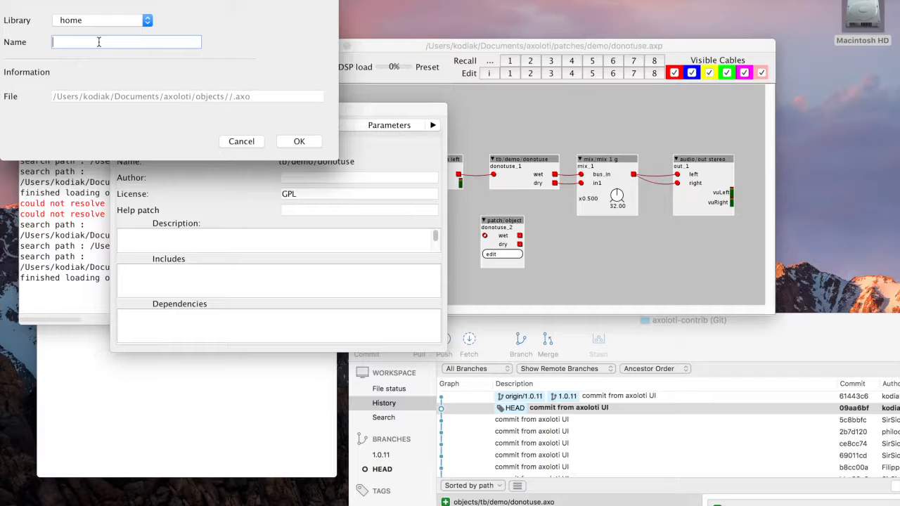
{"action": "type", "text": "tb/douse"}
{"action": "key", "text": "Tab"}
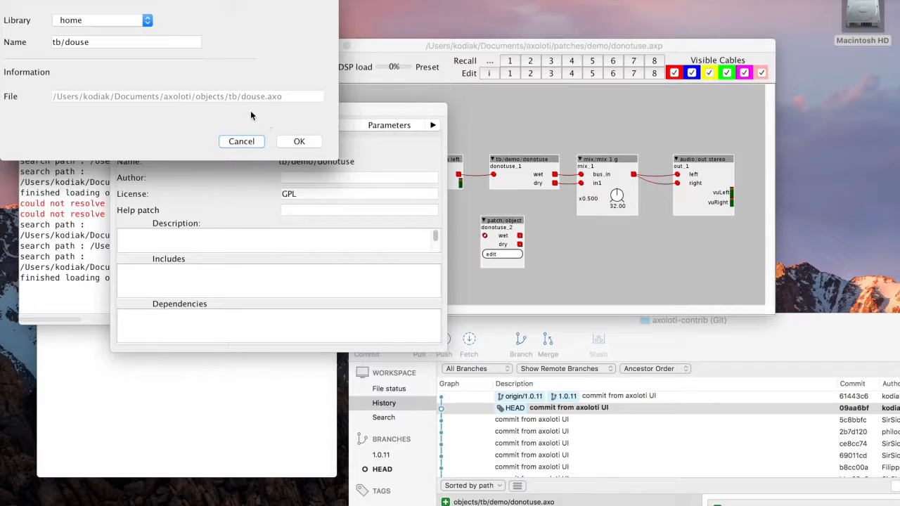
{"action": "left_click", "coordinate": [78, 42]}
{"action": "type", "text": "not"}
{"action": "key", "text": "Tab"}
{"action": "left_click", "coordinate": [299, 141]}
Replace donotuse_1 with the home library's tb/donotuse object, then close the patch window
{"action": "left_click", "coordinate": [493, 160]}
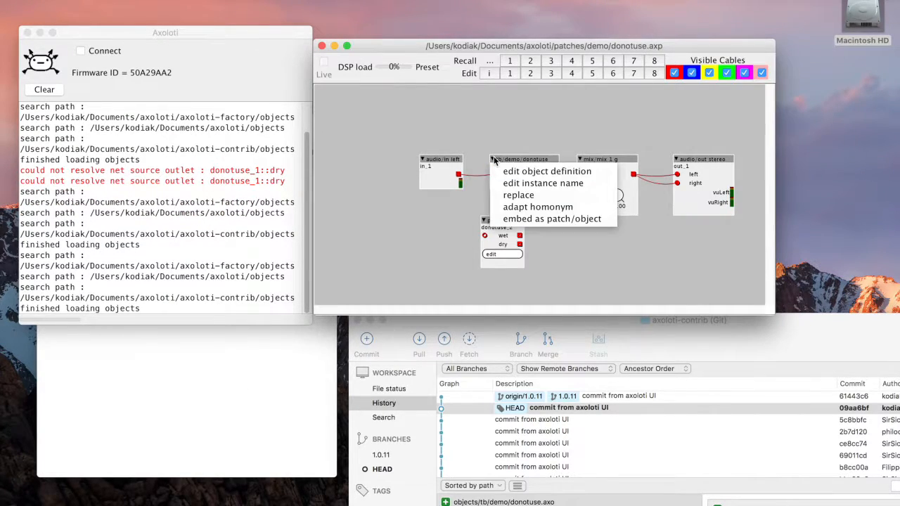
{"action": "left_click", "coordinate": [523, 199]}
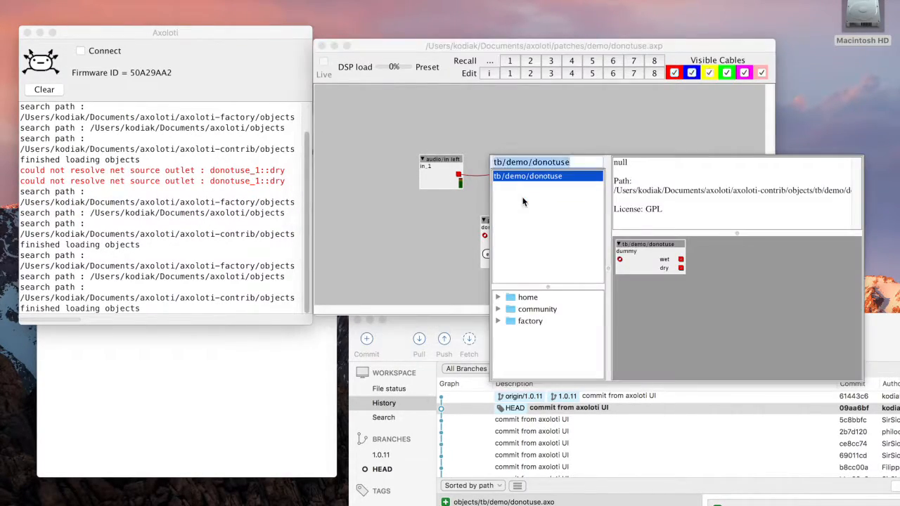
{"action": "left_click", "coordinate": [499, 297]}
{"action": "left_click", "coordinate": [511, 321]}
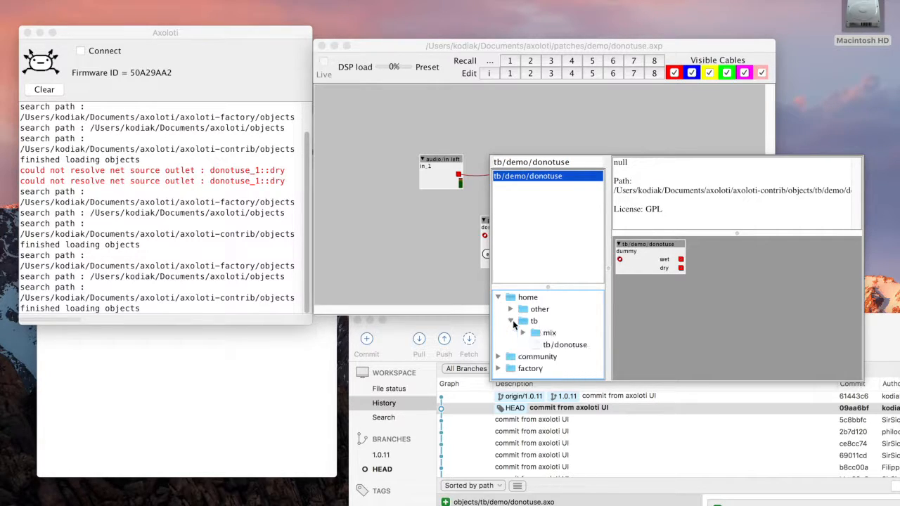
{"action": "double_click", "coordinate": [565, 346]}
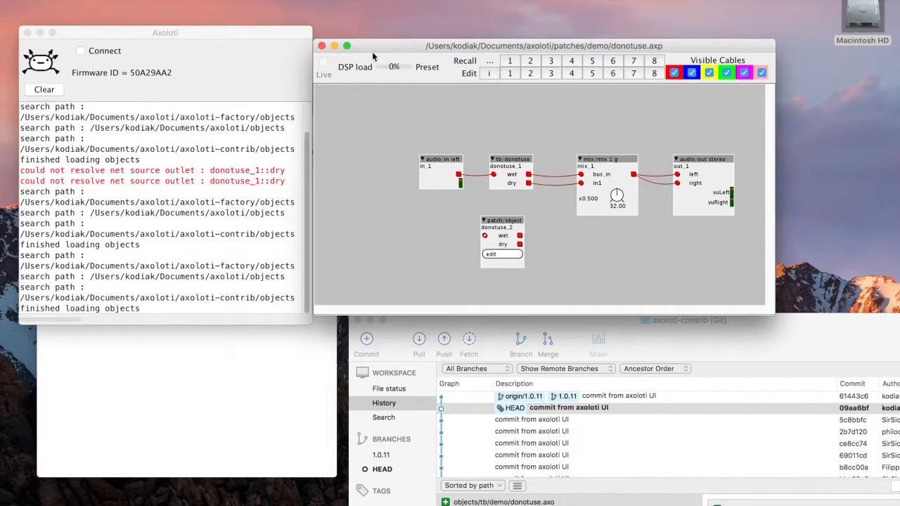
{"action": "left_click", "coordinate": [322, 46]}
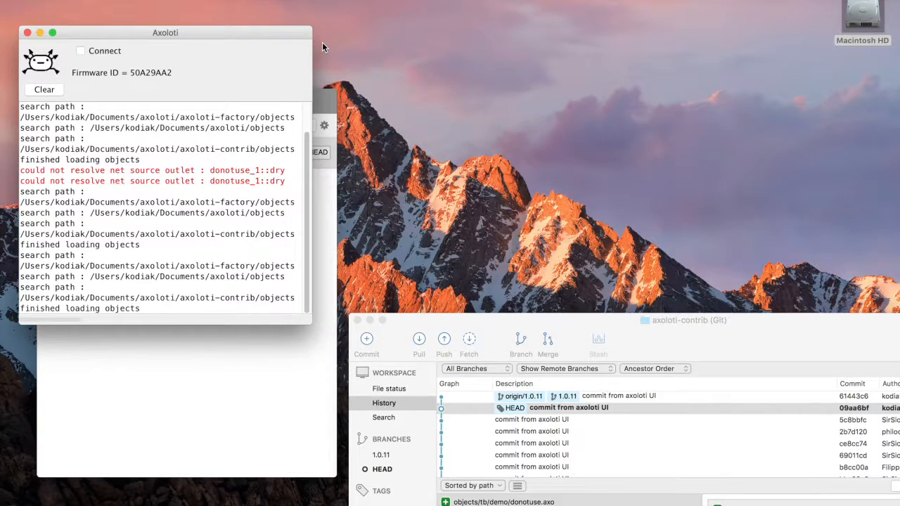
Check out the 1.0.11 branch, then check out commit 09aa6bf again
{"action": "left_click_drag", "start_coordinate": [441, 317], "coordinate": [424, 139]}
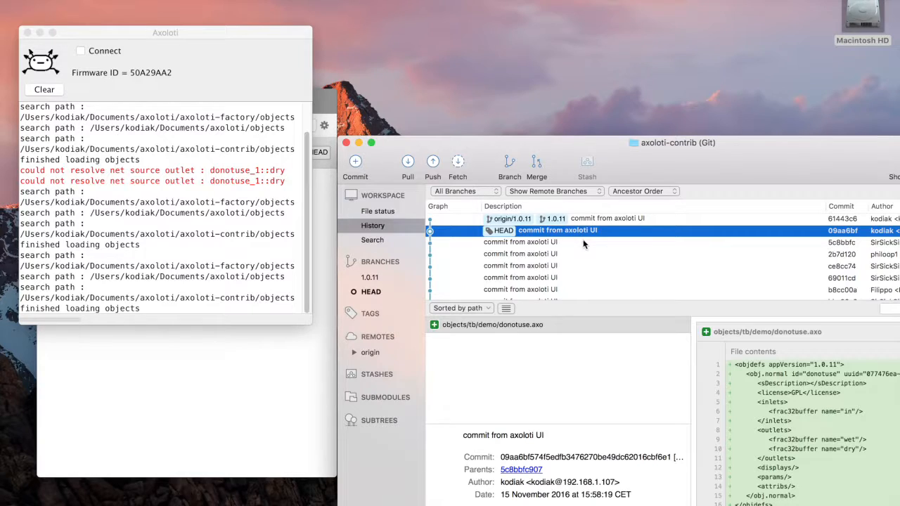
{"action": "double_click", "coordinate": [630, 220]}
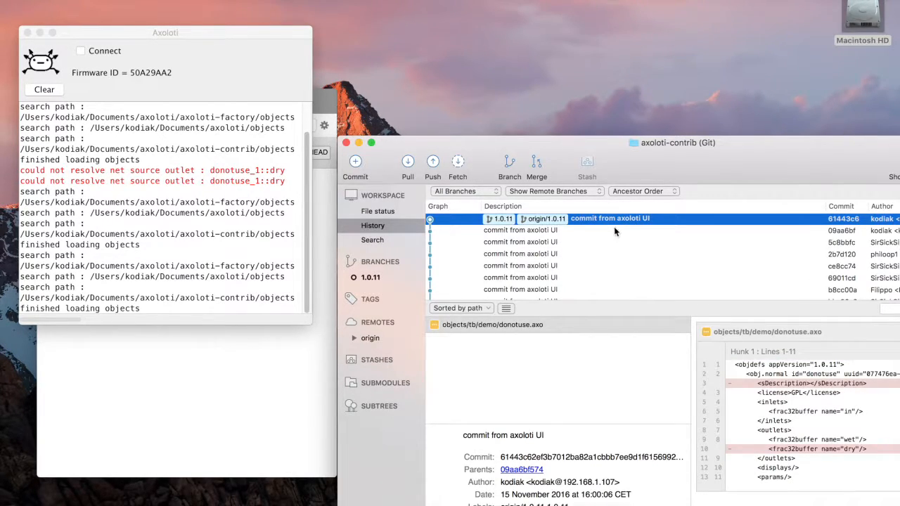
{"action": "double_click", "coordinate": [615, 226]}
{"action": "left_click", "coordinate": [559, 217]}
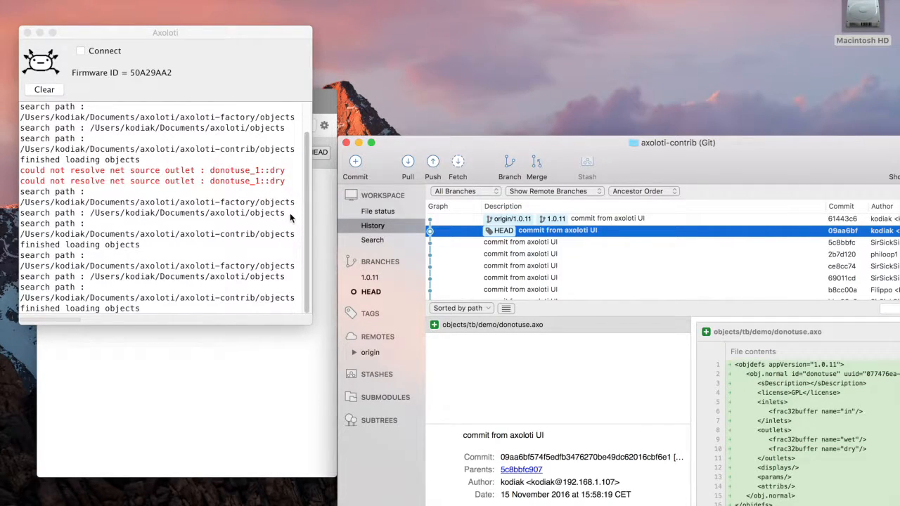
Sync the libraries in Axoloti
{"action": "left_click", "coordinate": [243, 219]}
{"action": "left_click", "coordinate": [82, 0]}
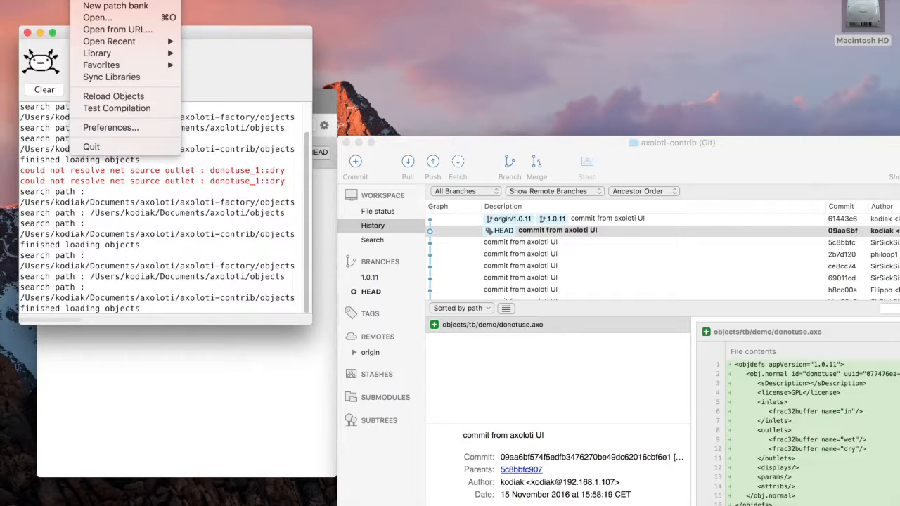
{"action": "left_click", "coordinate": [108, 77]}
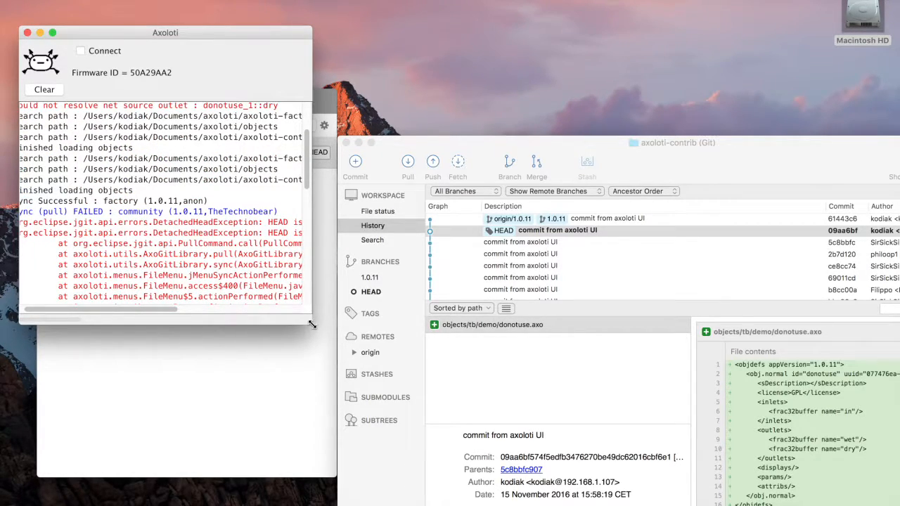
Widen the Axoloti log window to read the sync messages, then shrink it back
{"action": "left_click_drag", "start_coordinate": [310, 323], "coordinate": [589, 338]}
{"action": "left_click_drag", "start_coordinate": [366, 224], "coordinate": [199, 223]}
{"action": "left_click", "coordinate": [346, 207]}
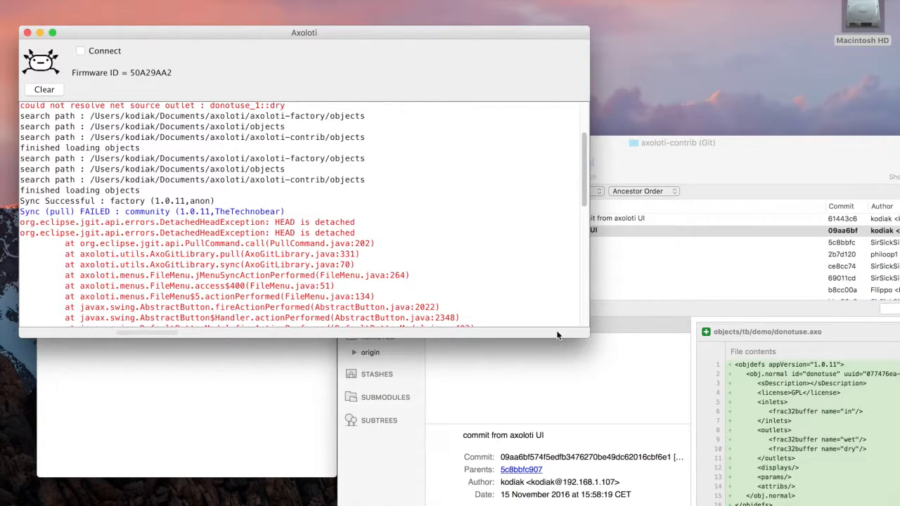
{"action": "left_click_drag", "start_coordinate": [586, 334], "coordinate": [318, 363]}
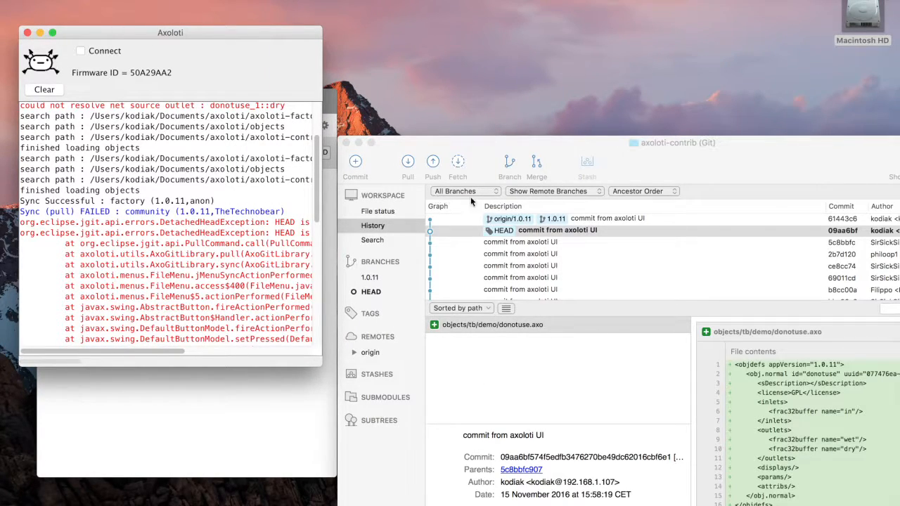
Check out the 1.0.11 branch, then close the repository window and quit SourceTree
{"action": "double_click", "coordinate": [619, 216]}
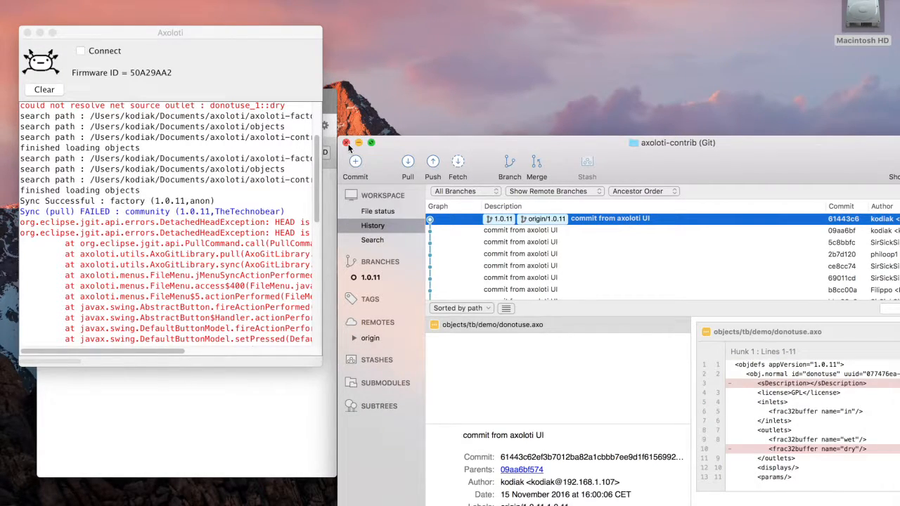
{"action": "left_click", "coordinate": [346, 142]}
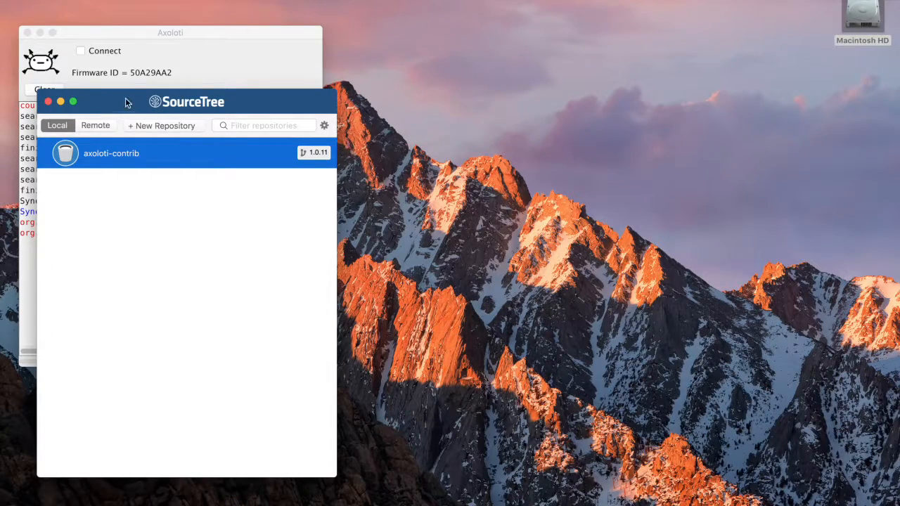
{"action": "key", "text": "super+q"}
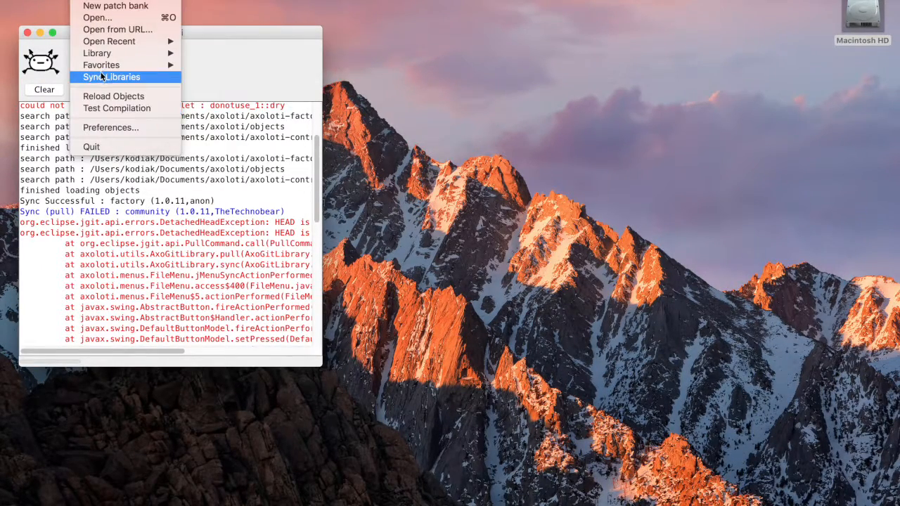
Sync the libraries in Axoloti and reopen the recent donotuse.axp patch
{"action": "left_click", "coordinate": [100, 74]}
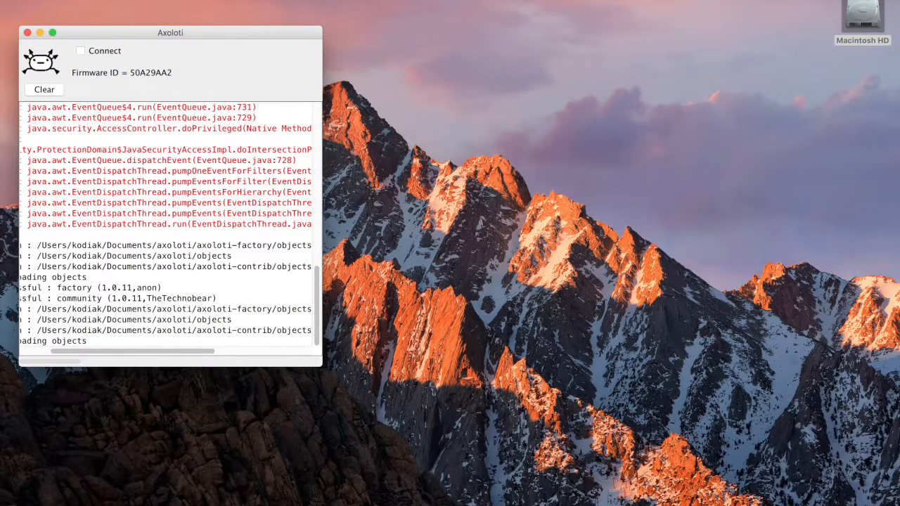
{"action": "left_click", "coordinate": [91, 1]}
{"action": "mouse_move", "coordinate": [107, 45]}
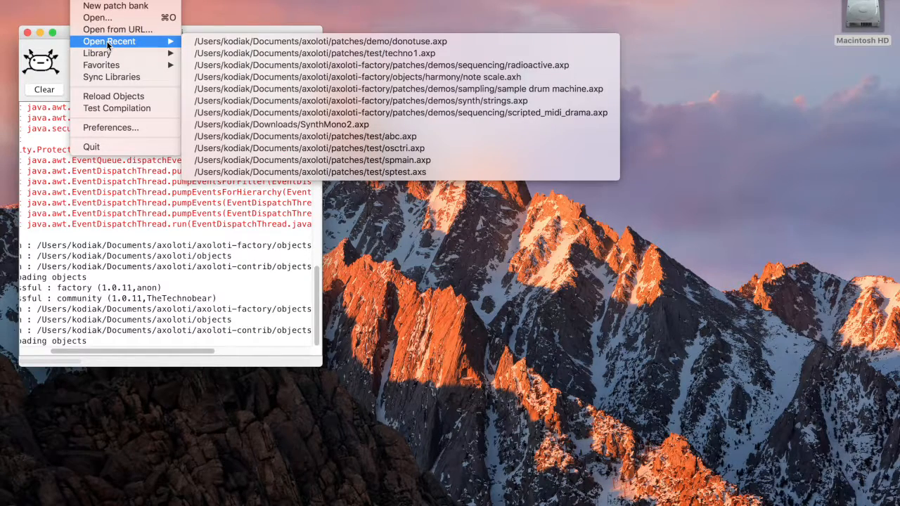
{"action": "left_click", "coordinate": [244, 41]}
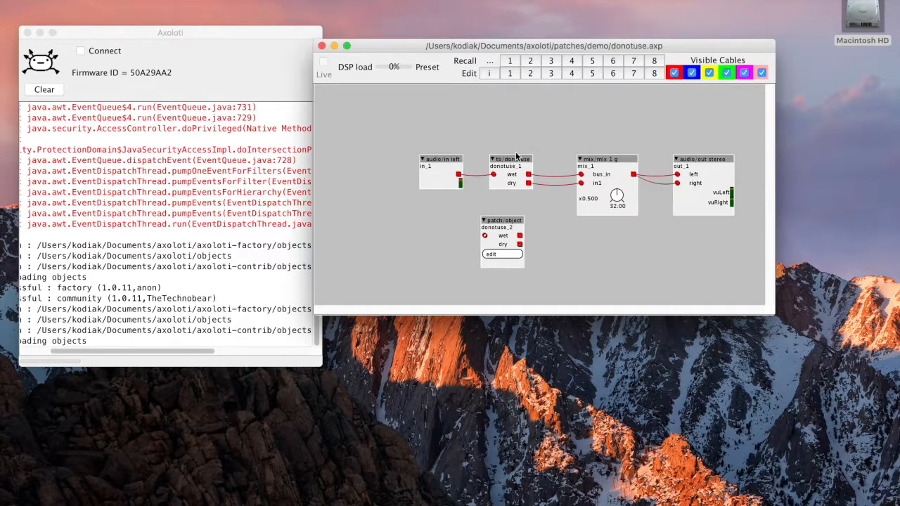
Add a tb/demo/donotuse object to the patch, move it, then delete it
{"action": "double_click", "coordinate": [506, 106]}
{"action": "type", "text": "don"}
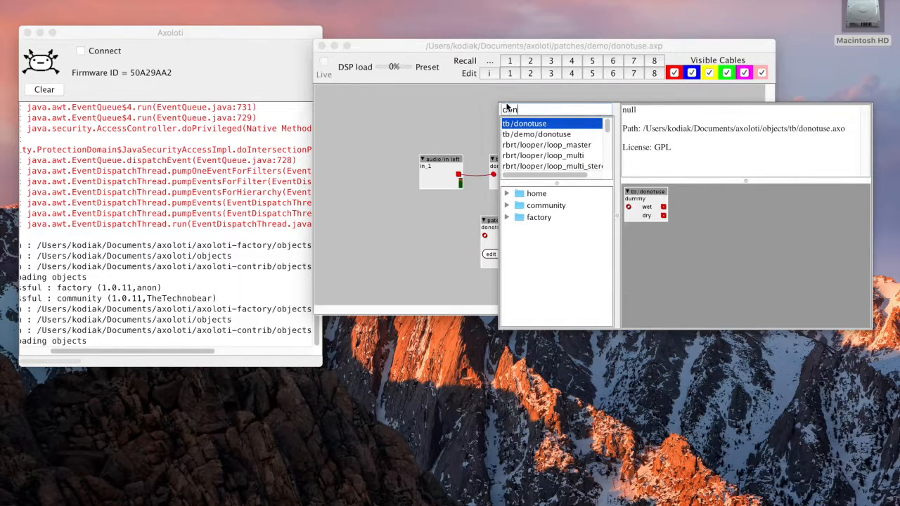
{"action": "double_click", "coordinate": [544, 134]}
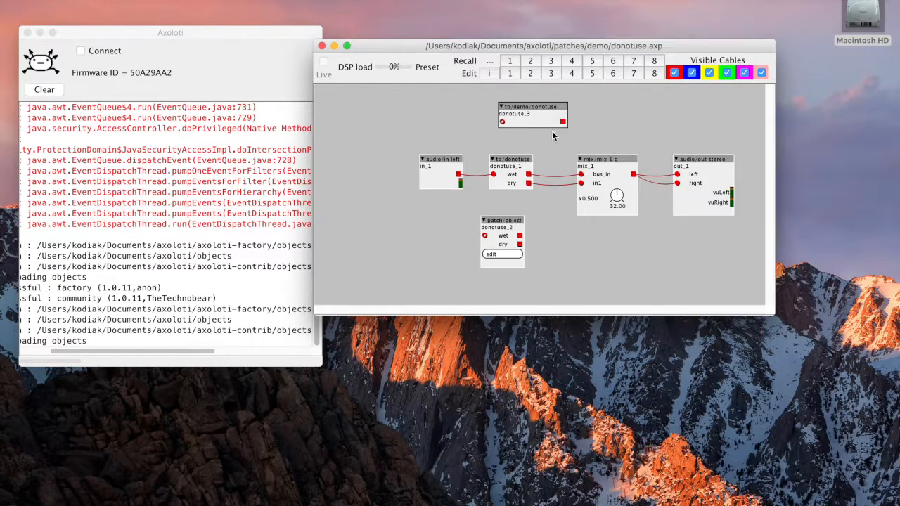
{"action": "left_click_drag", "start_coordinate": [536, 115], "coordinate": [520, 124]}
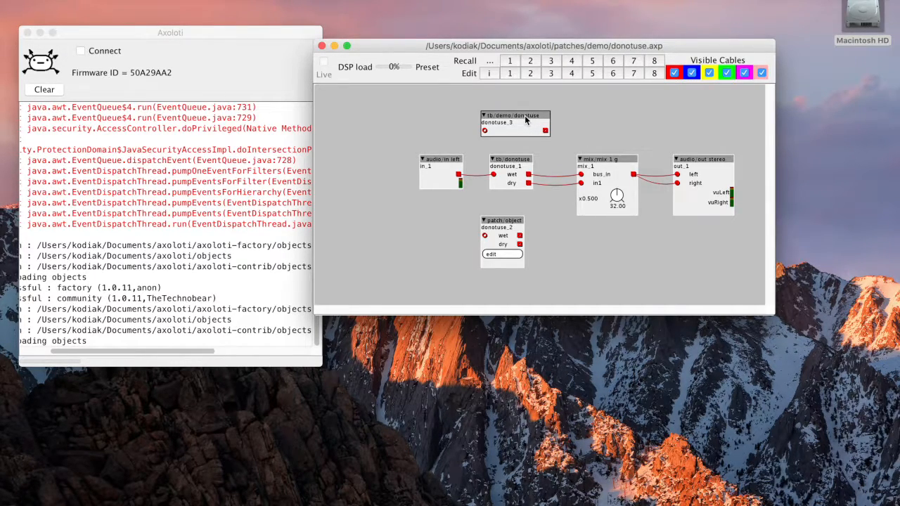
{"action": "key", "text": "Delete"}
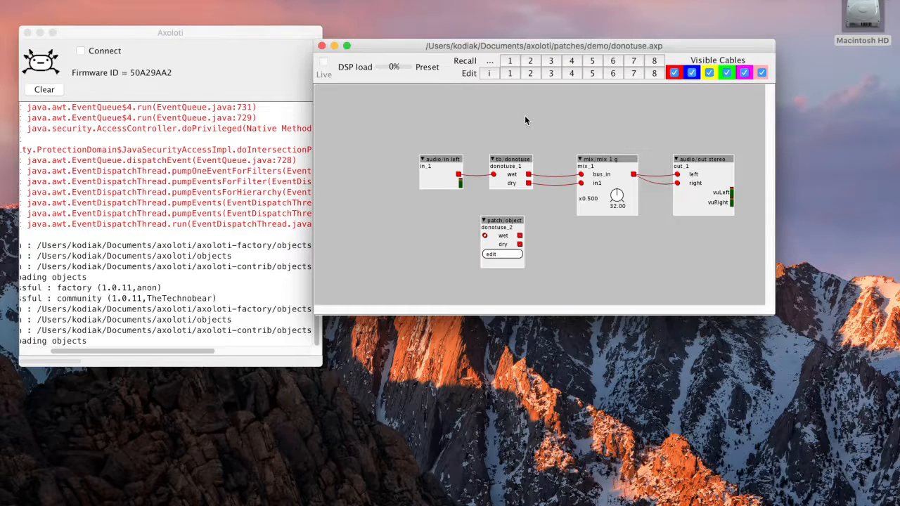